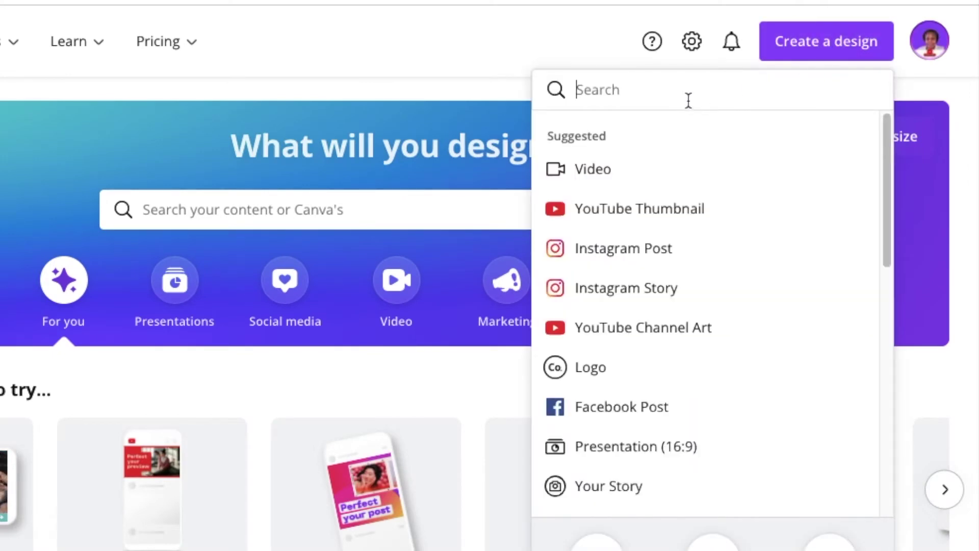
Create a blank standard business card design and browse the uploaded images
text(busines)
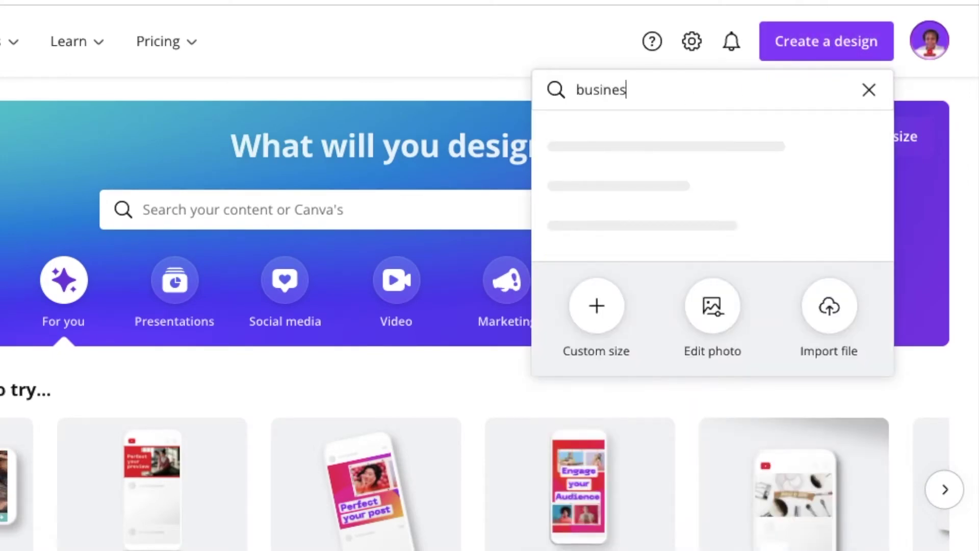
text(s)
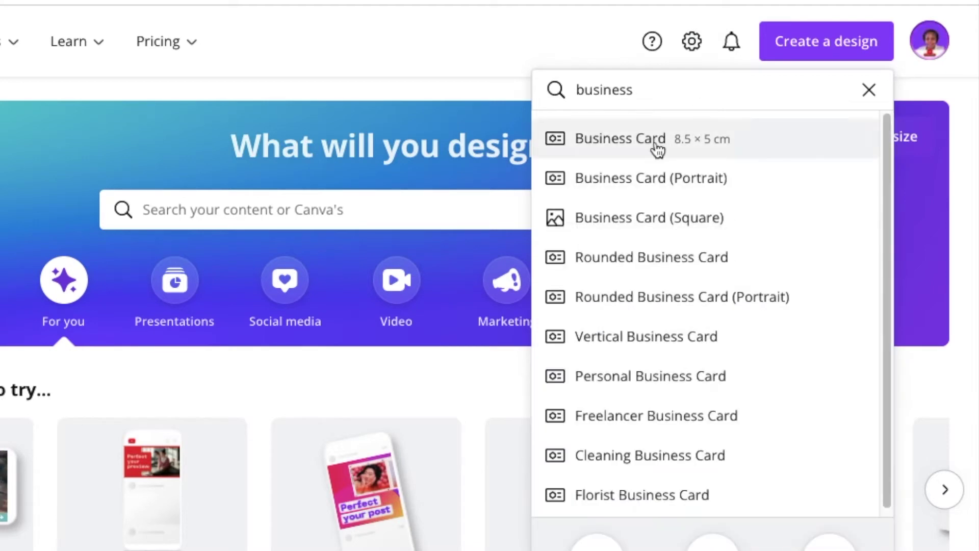
click(645, 142)
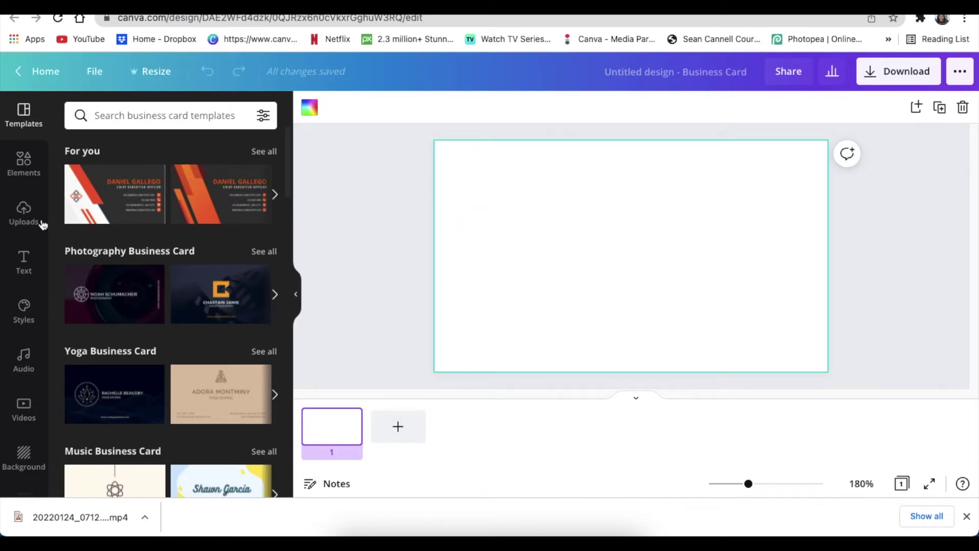
click(26, 218)
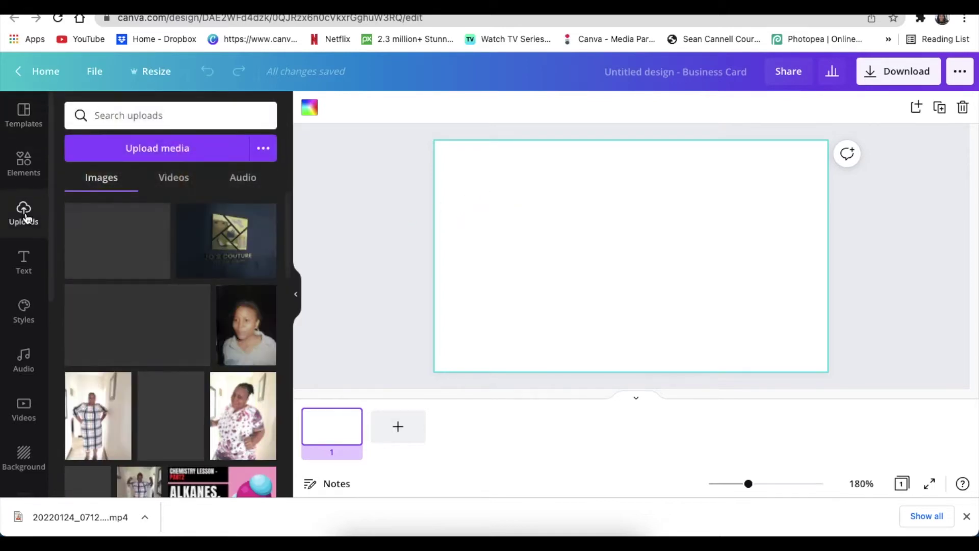
scroll(154, 318, down, 10)
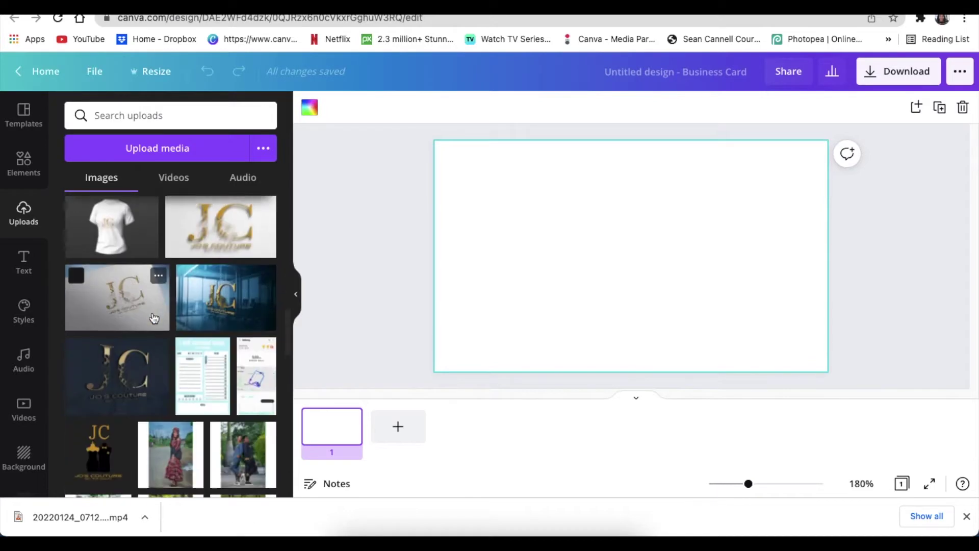
scroll(154, 318, down, 3)
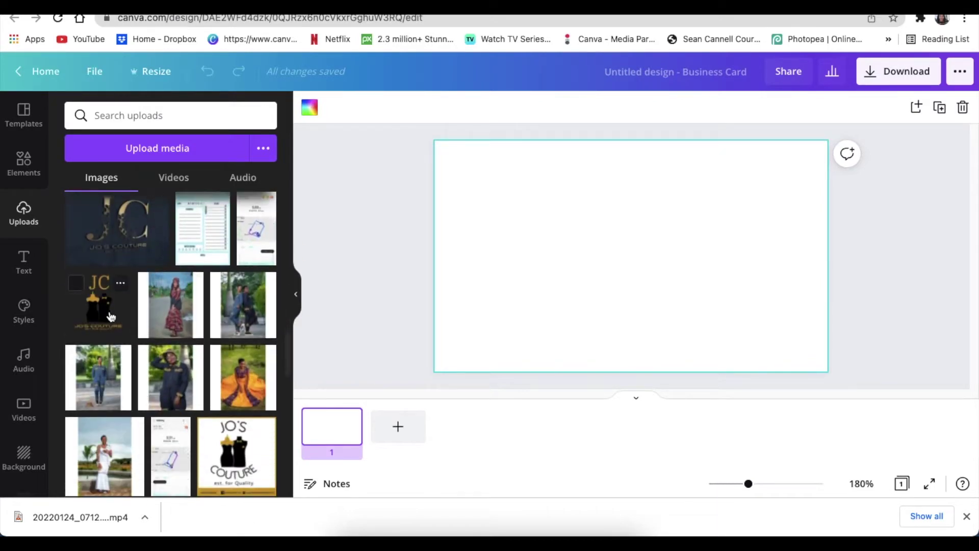
Add the JC logo, shrink it and position it in the card's upper-left corner
click(110, 317)
drag(630, 269, 490, 216)
drag(568, 271, 521, 224)
click(413, 235)
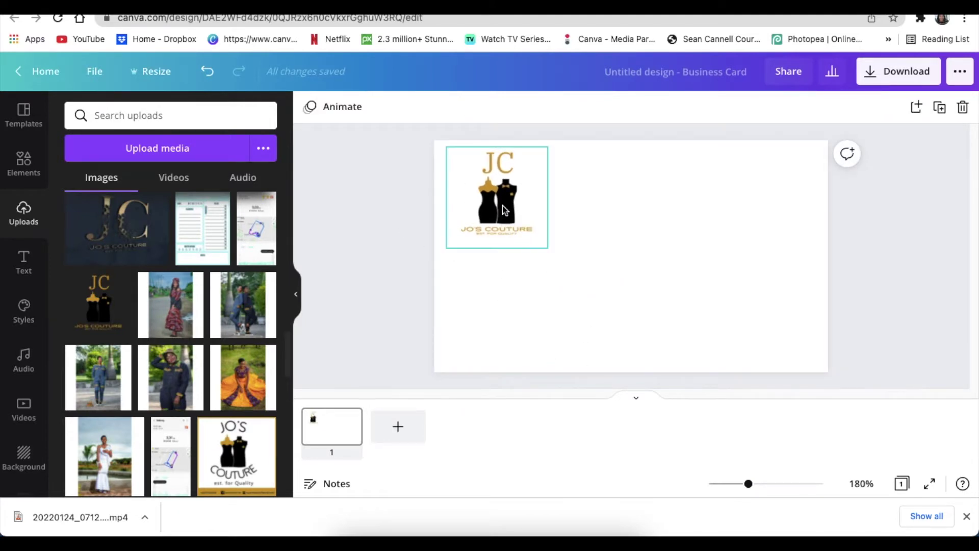
drag(504, 207, 510, 209)
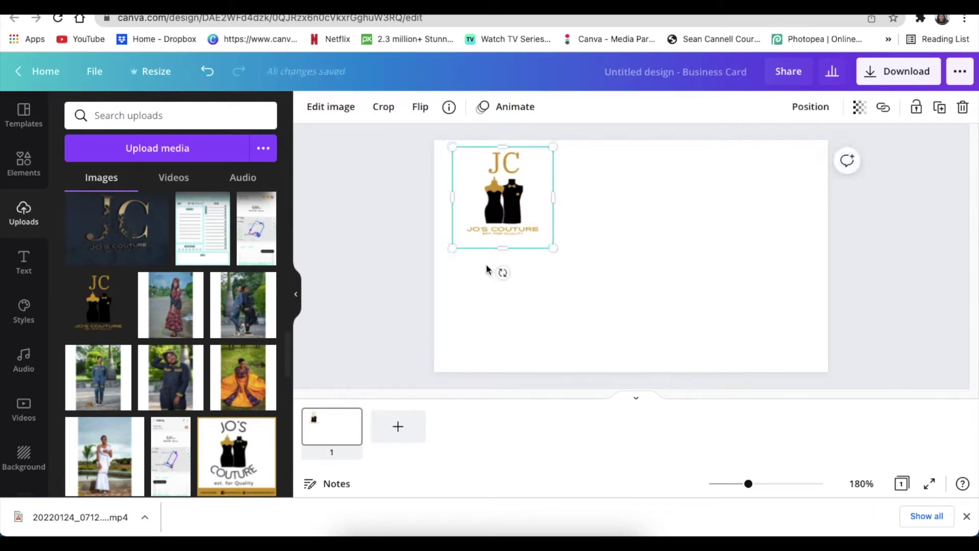
click(475, 280)
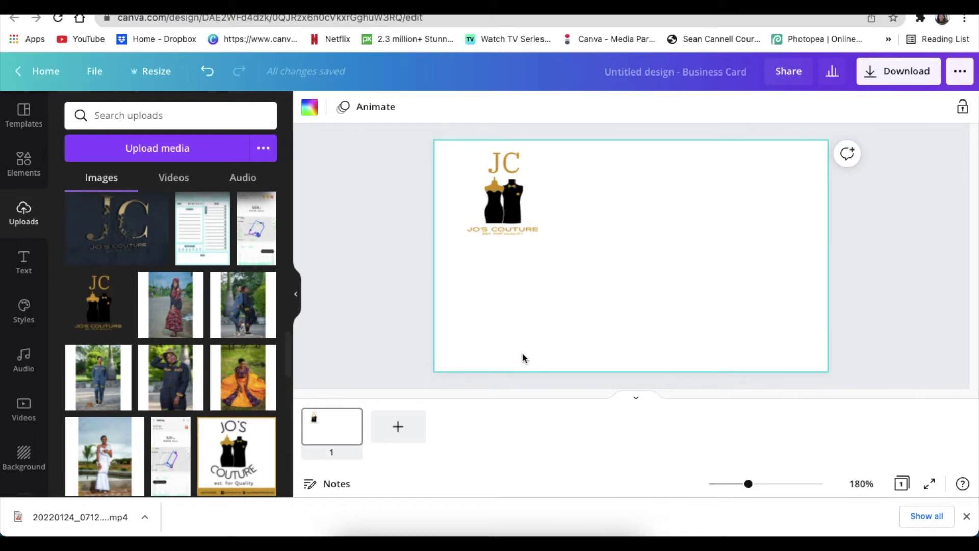
Add a paragraph text box and set its font to Source Sans Pro
click(398, 277)
key(t)
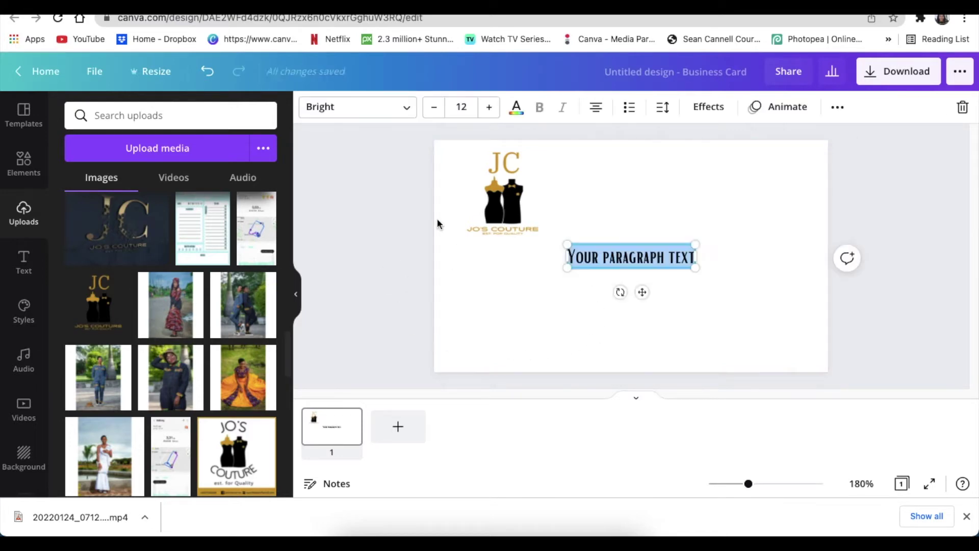
click(638, 265)
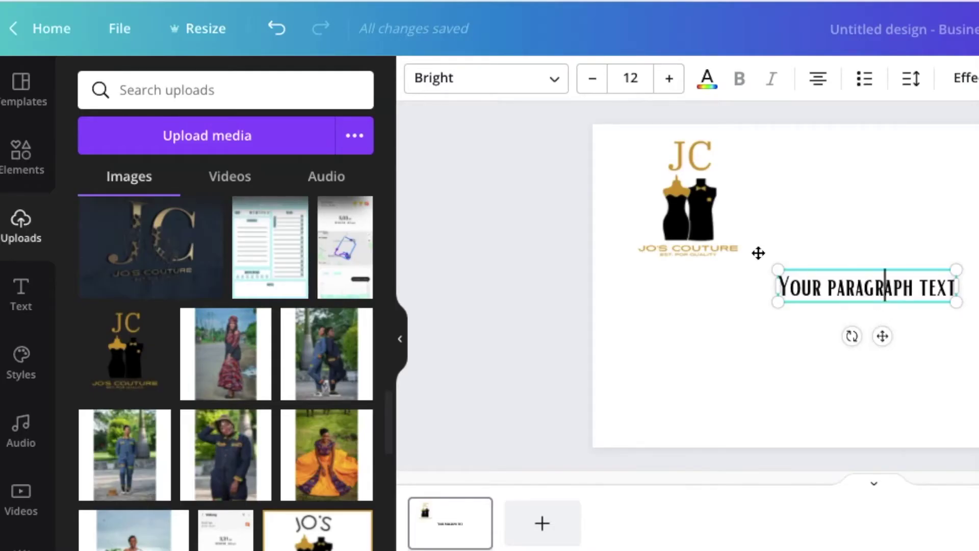
click(555, 83)
text(sans)
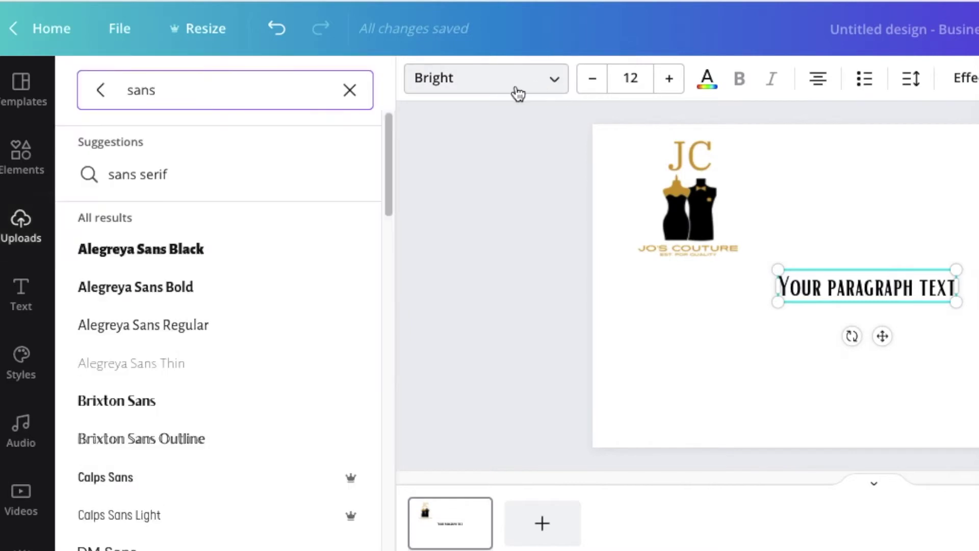
key(BackSpace)
key(BackSpace)
key(BackSpace)
key(BackSpace)
text(so)
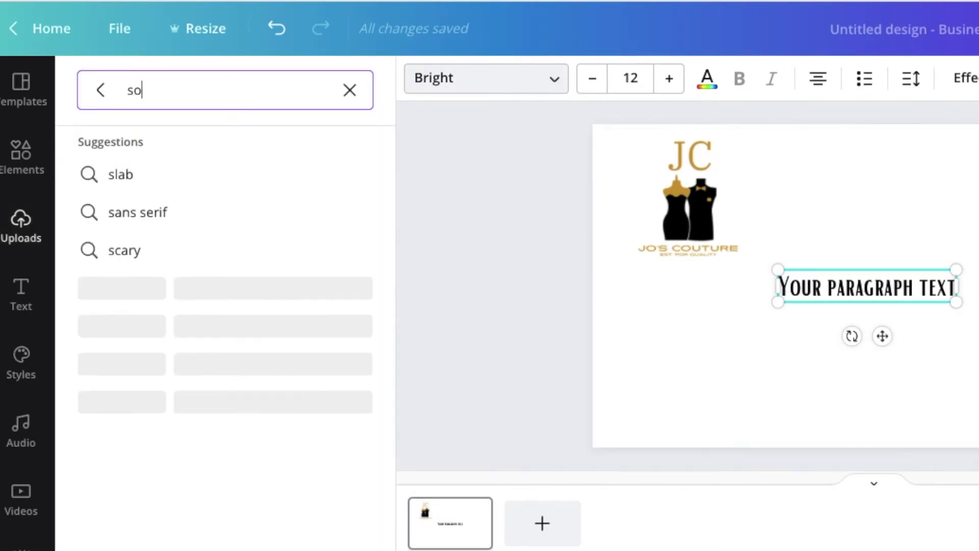
text(u)
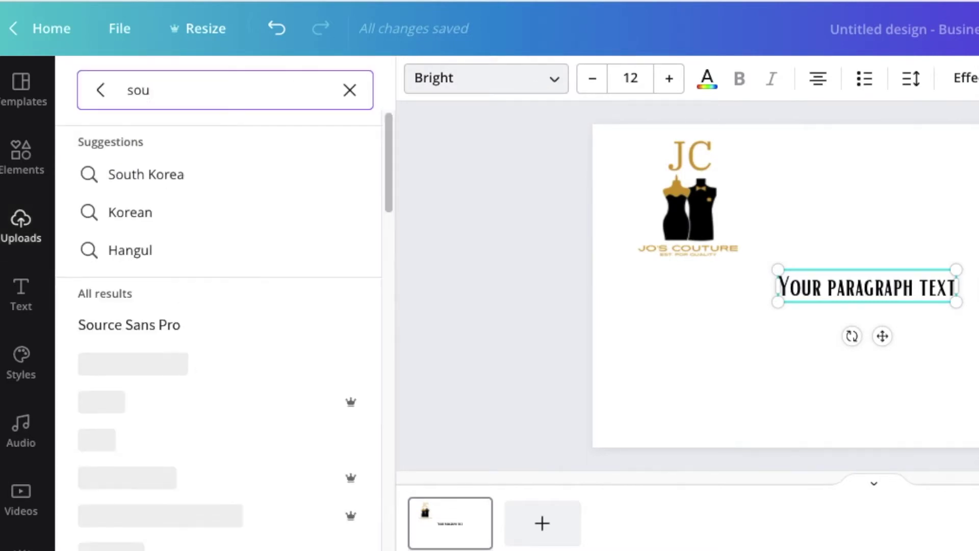
text(rce sa)
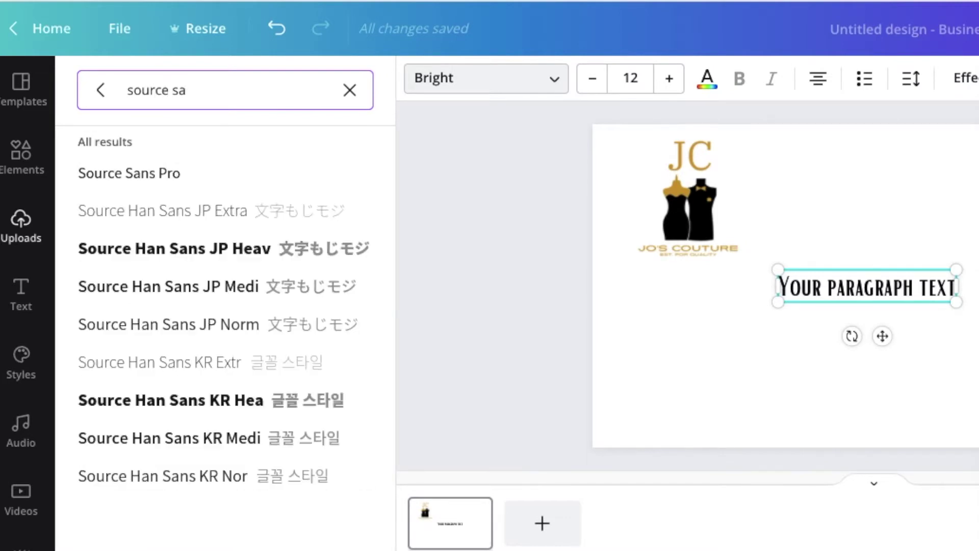
click(135, 178)
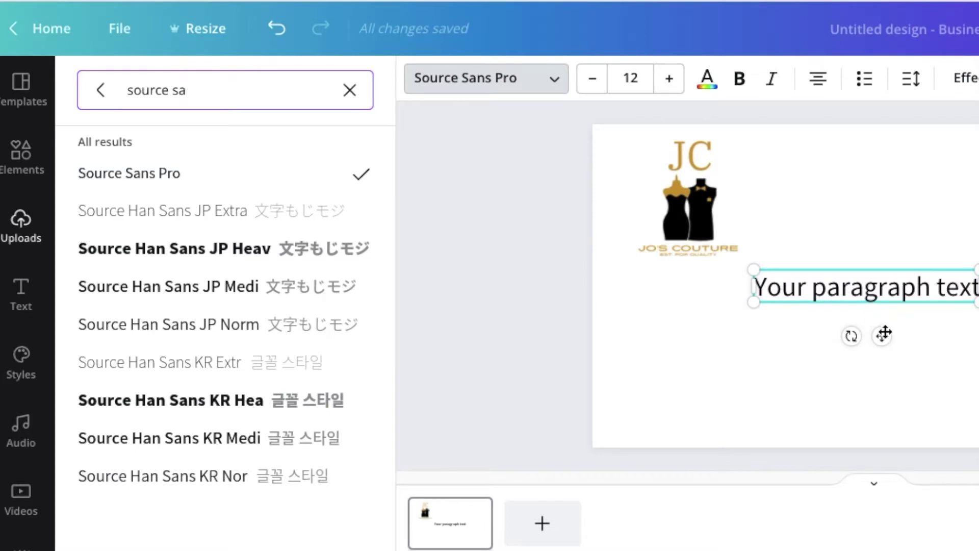
Make the text size 8 and bold, lined up beneath the logo
drag(882, 336, 772, 344)
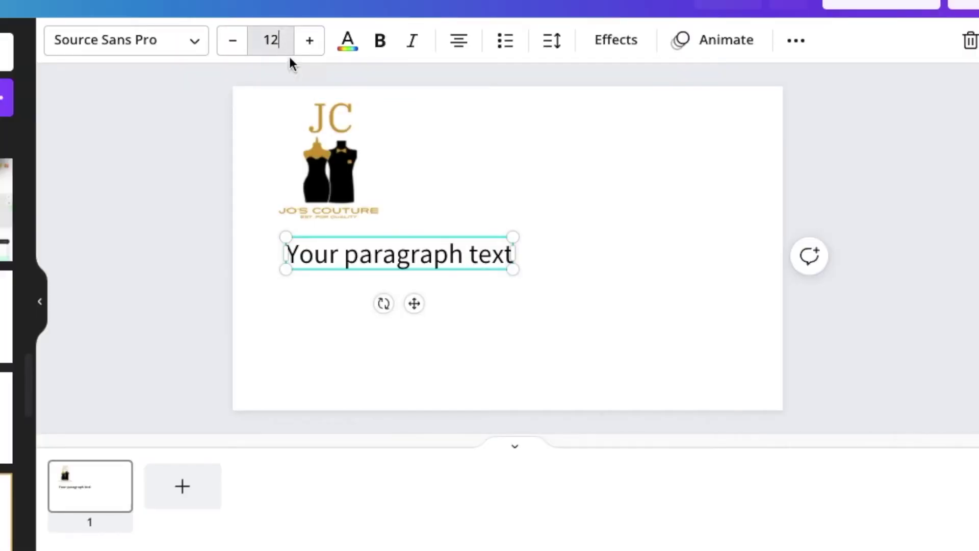
click(288, 51)
text(8)
key(Return)
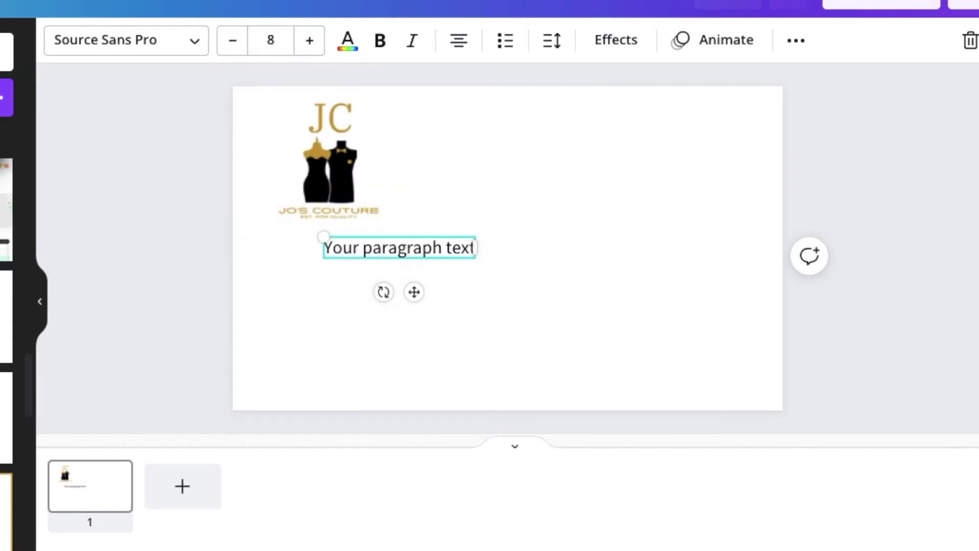
drag(414, 291, 383, 292)
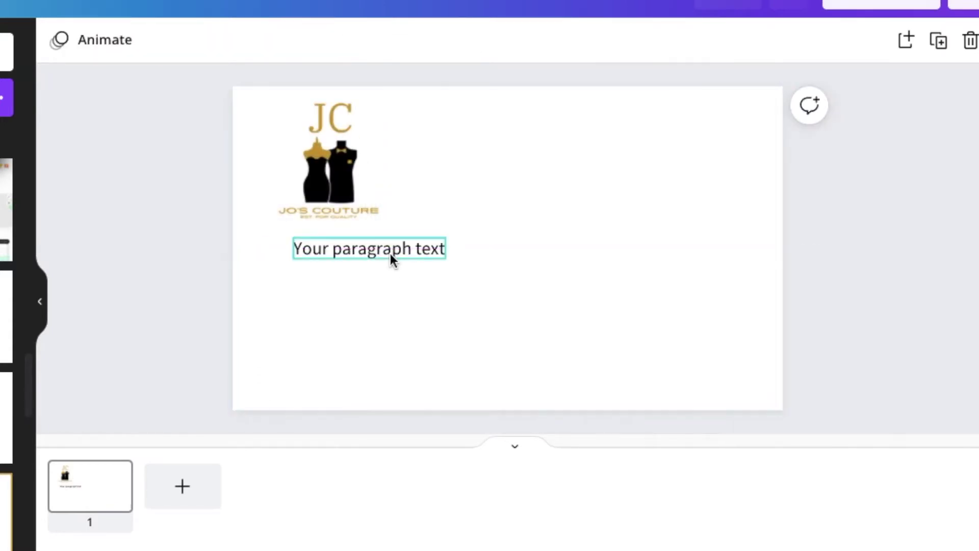
click(381, 39)
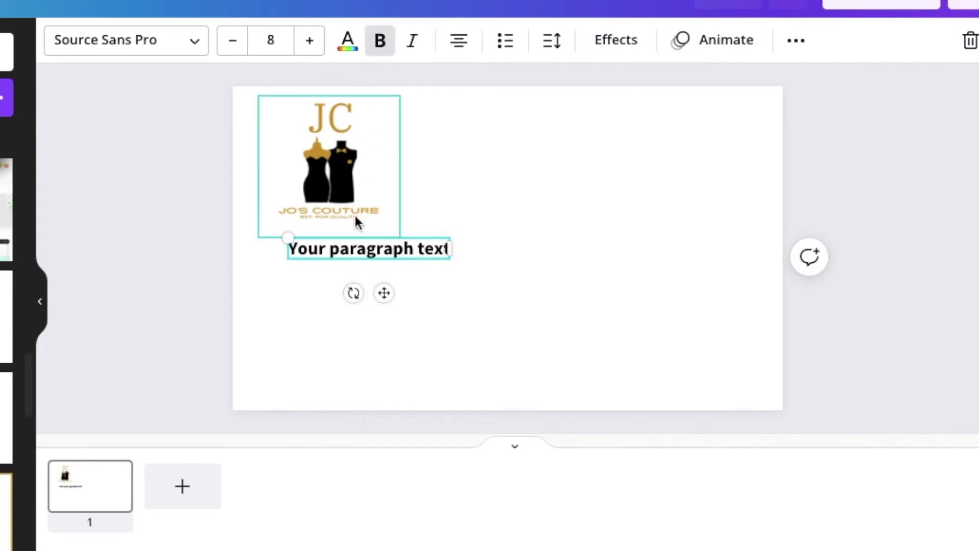
double_click(338, 248)
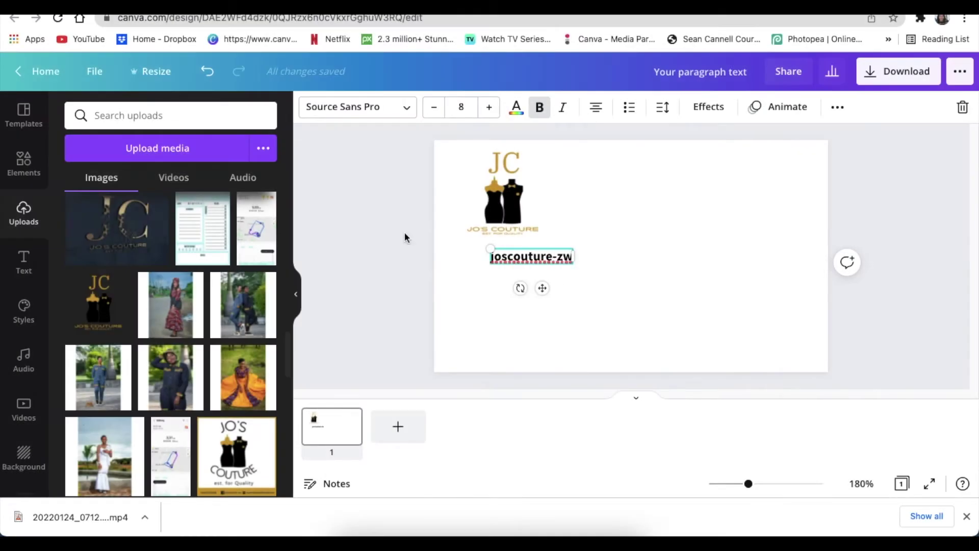
Duplicate the text line into more handle lines, including 'Jo's Couture'
key(ctrl+d)
key(ctrl+d)
key(ctrl+d)
key(ctrl+d)
key(Return)
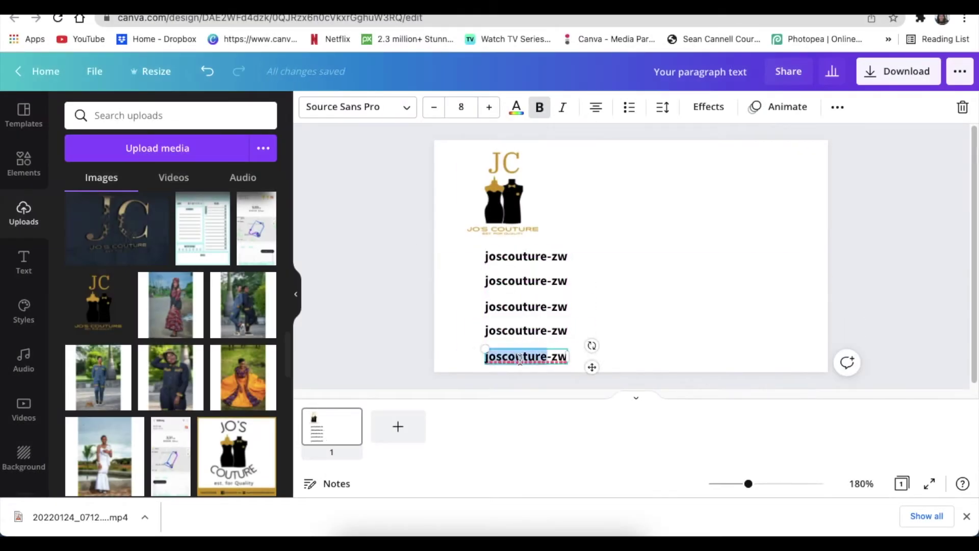
text(Jo's Couture)
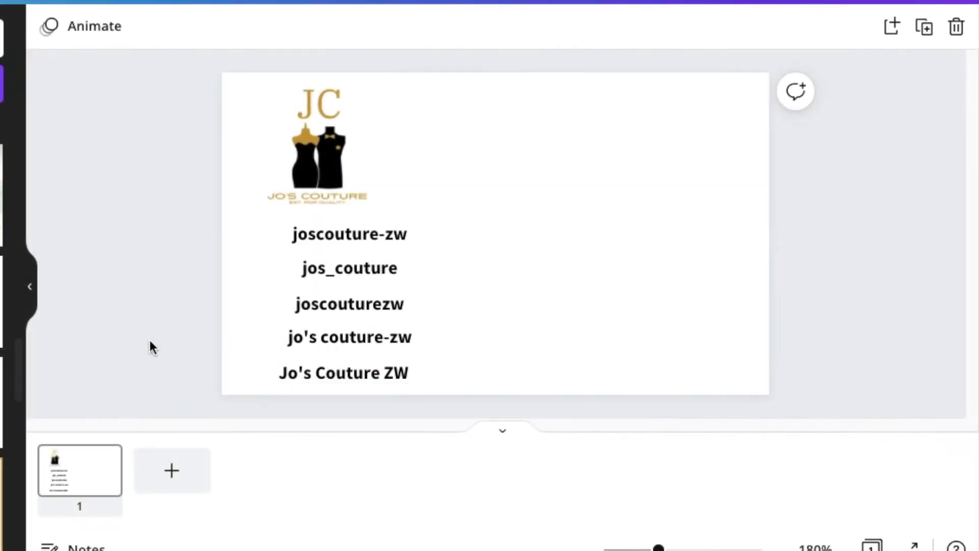
Align all the handle lines along their left edges
drag(173, 366, 359, 246)
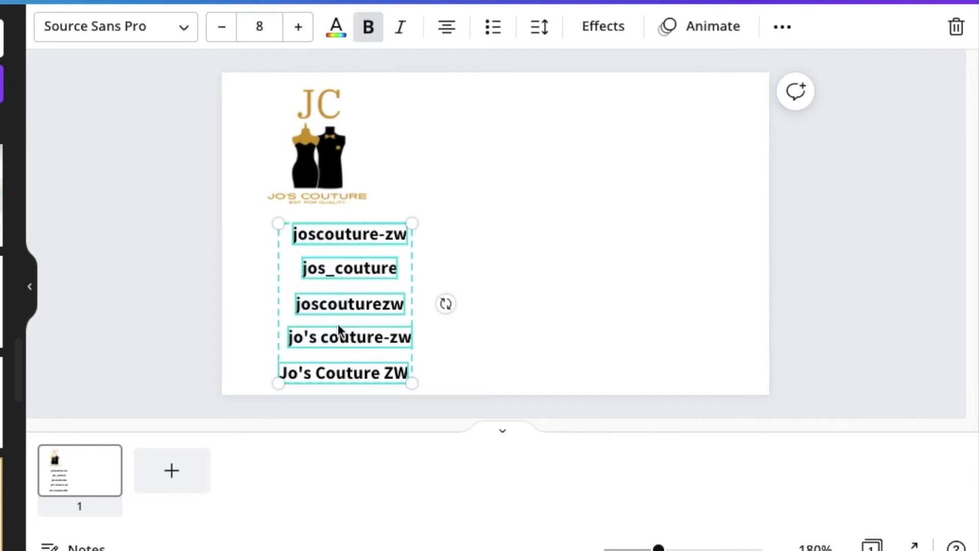
click(785, 30)
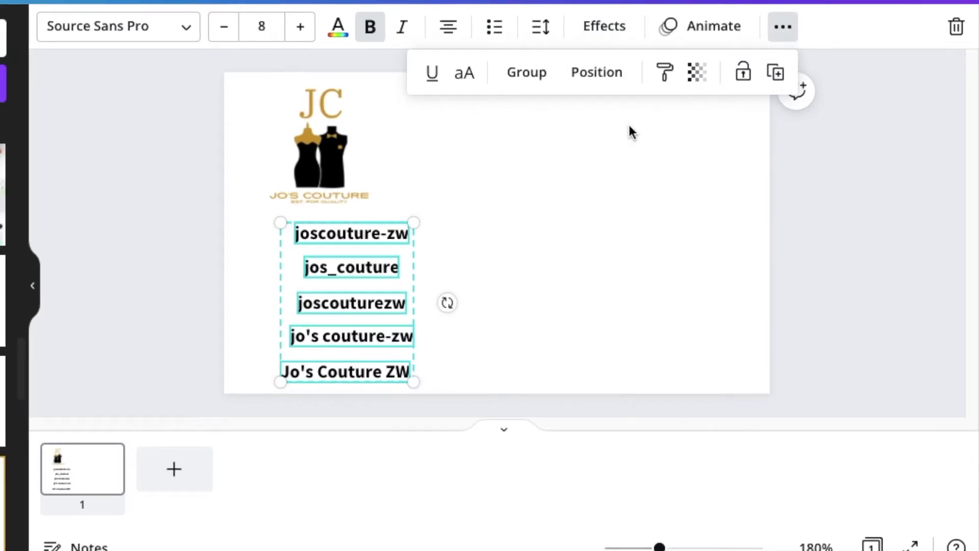
click(596, 80)
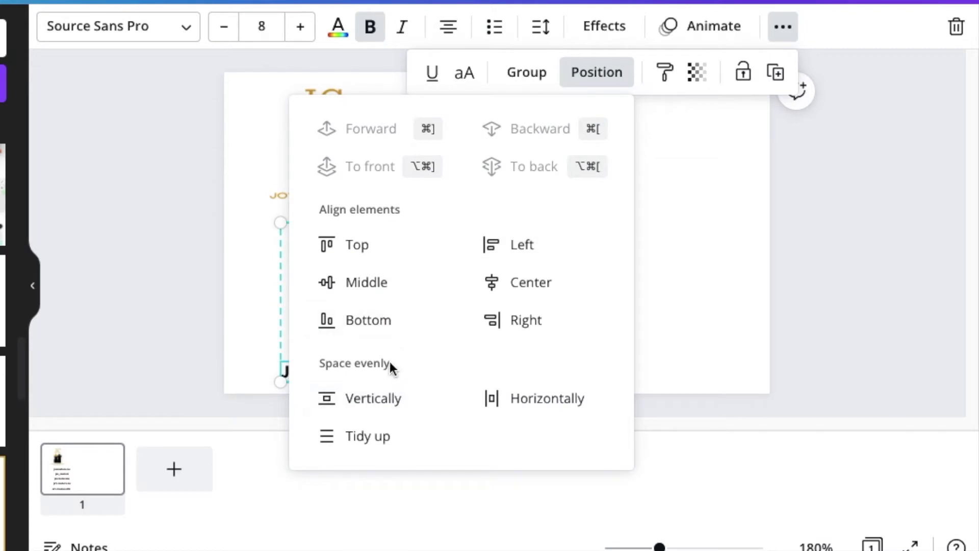
click(497, 246)
key(Escape)
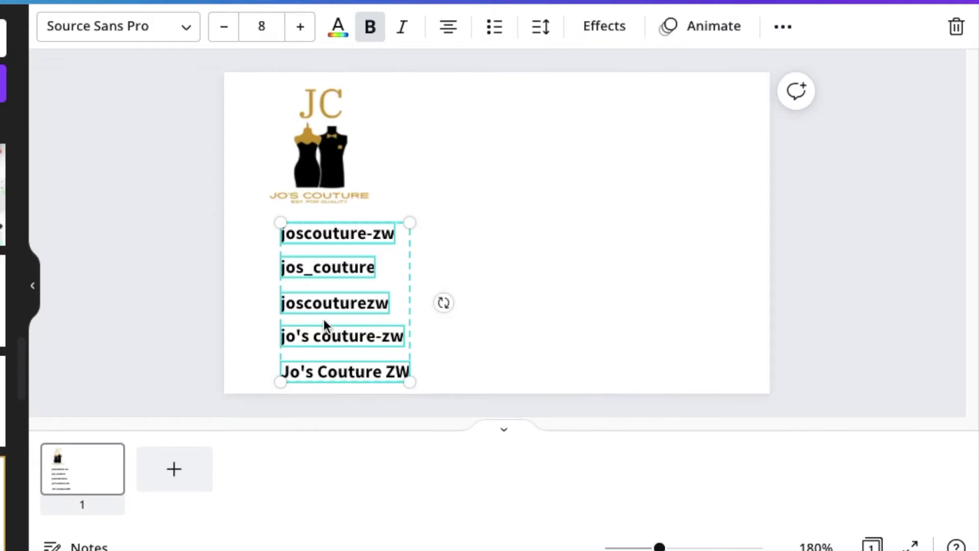
click(175, 298)
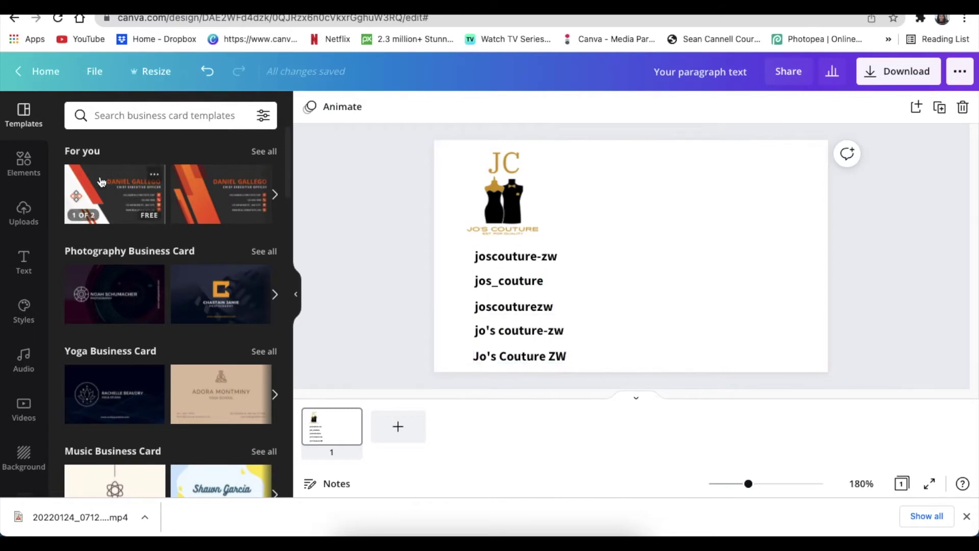
Add the black circle Facebook icon, shrunk and placed beside the joscouture-zw handle
click(15, 168)
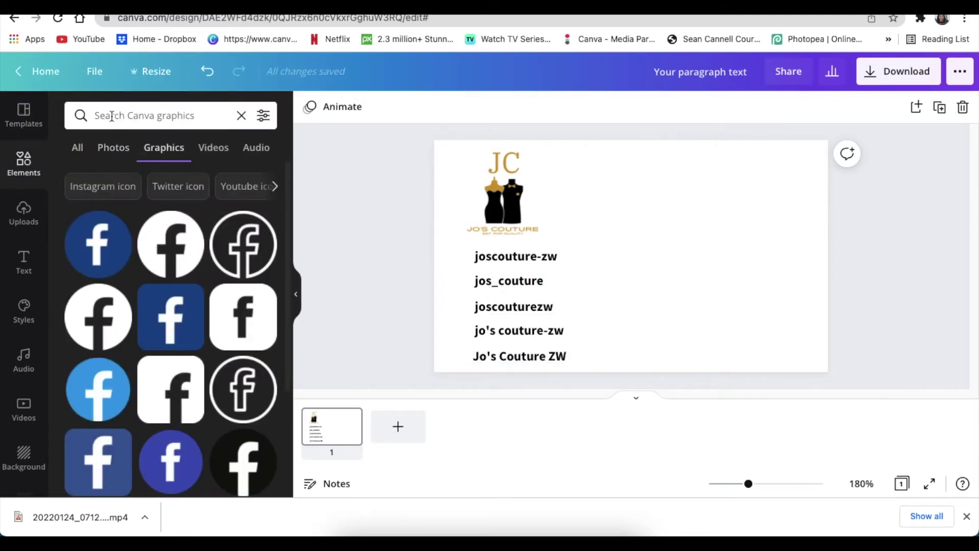
click(111, 116)
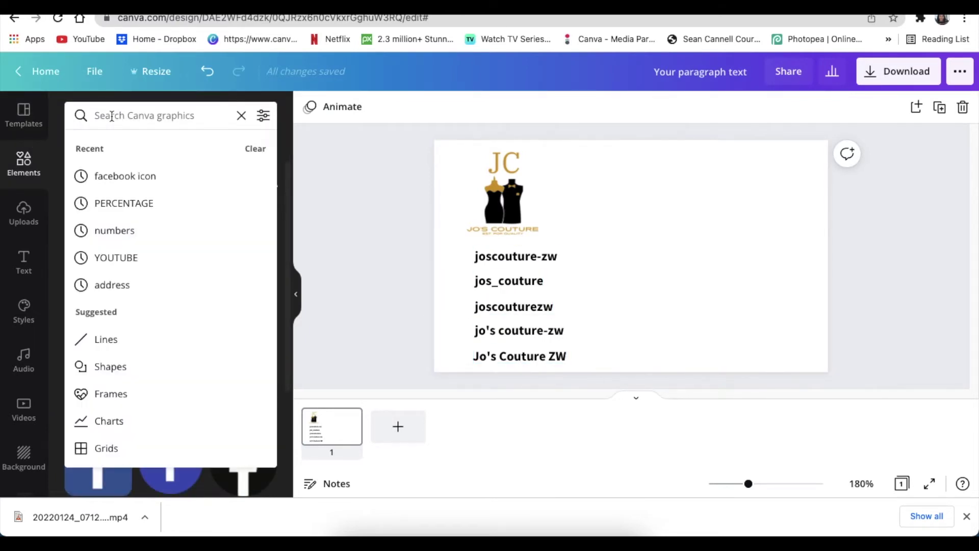
click(127, 177)
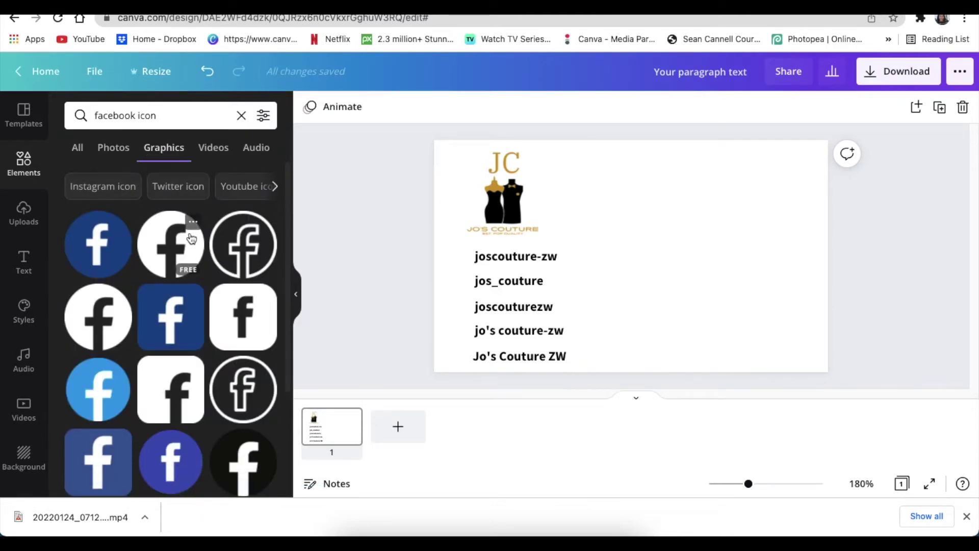
scroll(245, 449, down, 2)
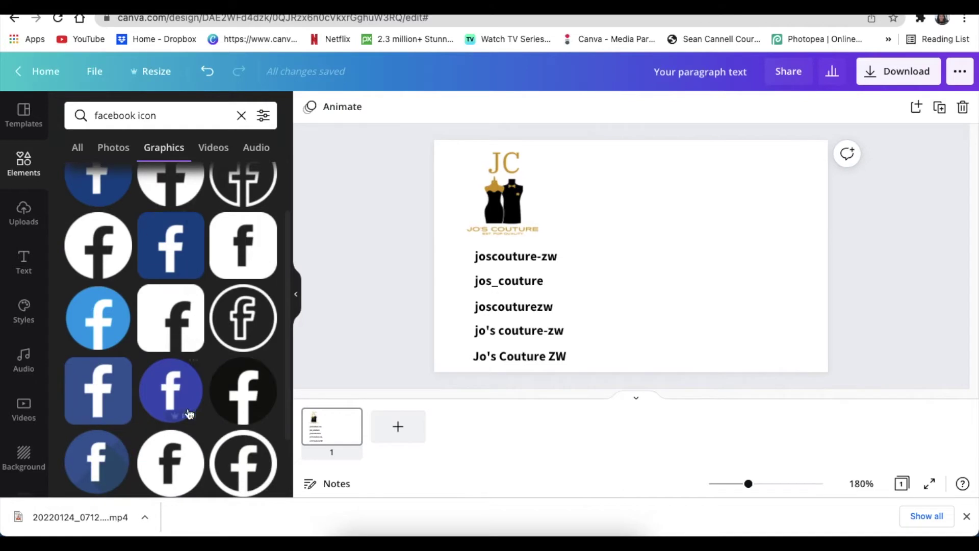
click(233, 398)
drag(679, 308, 463, 286)
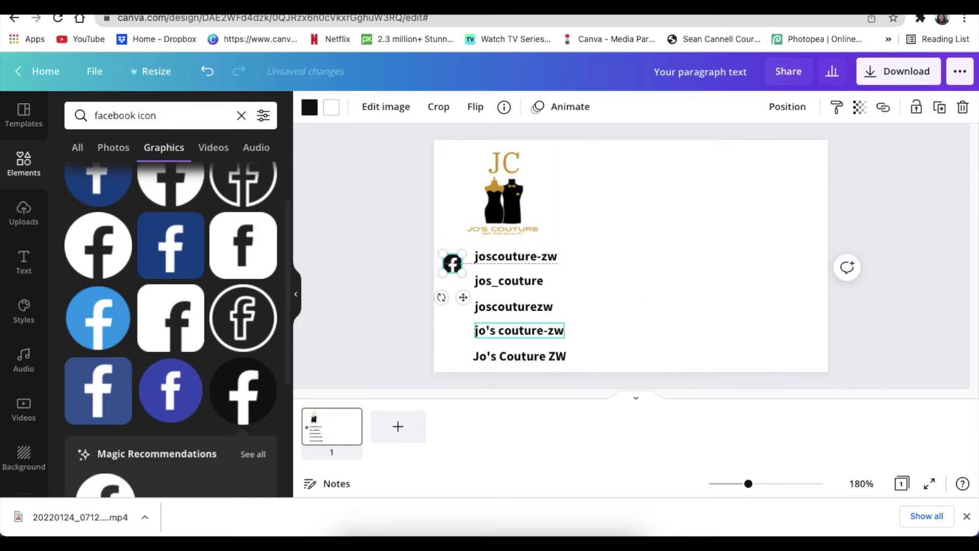
drag(463, 288, 467, 292)
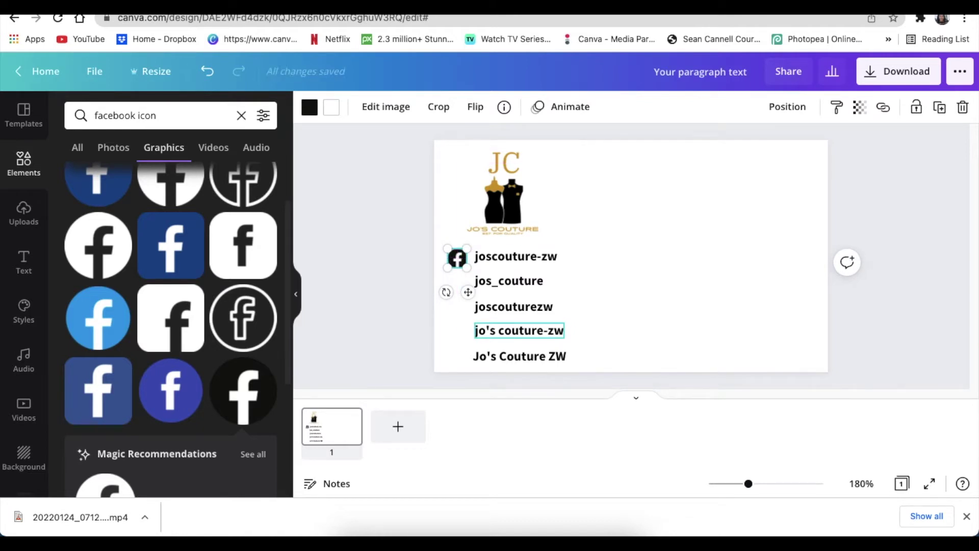
click(377, 220)
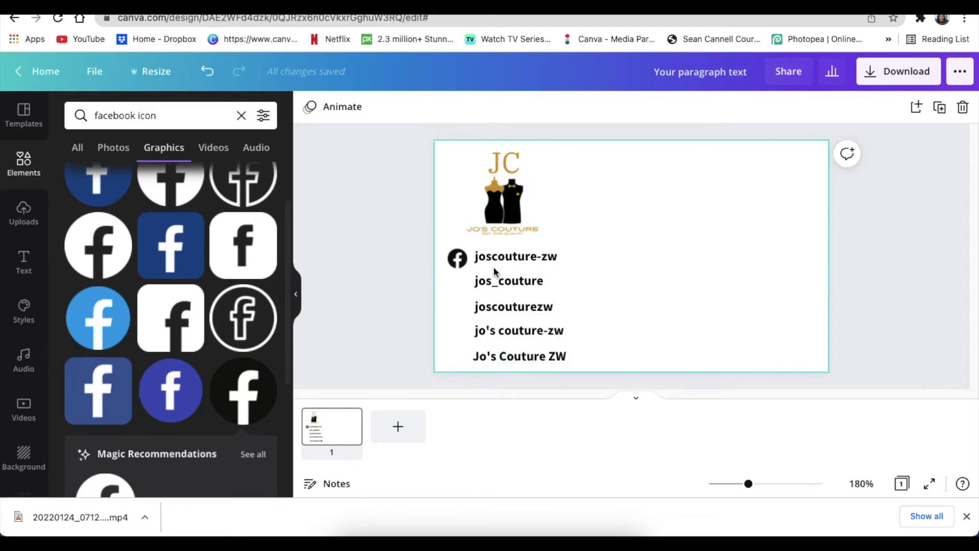
Add a Twitter icon, shrunk and placed beside the joscouturezw handle
click(175, 117)
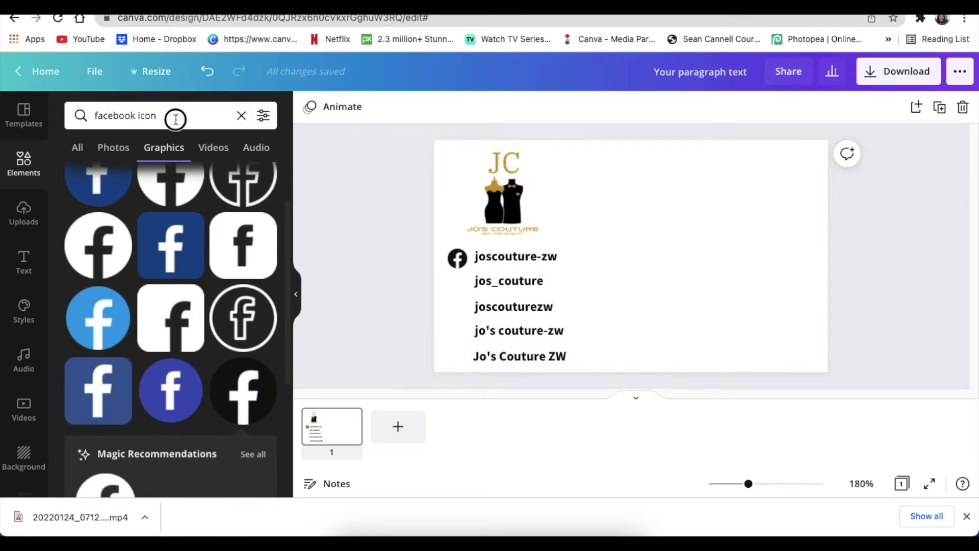
text(twitter)
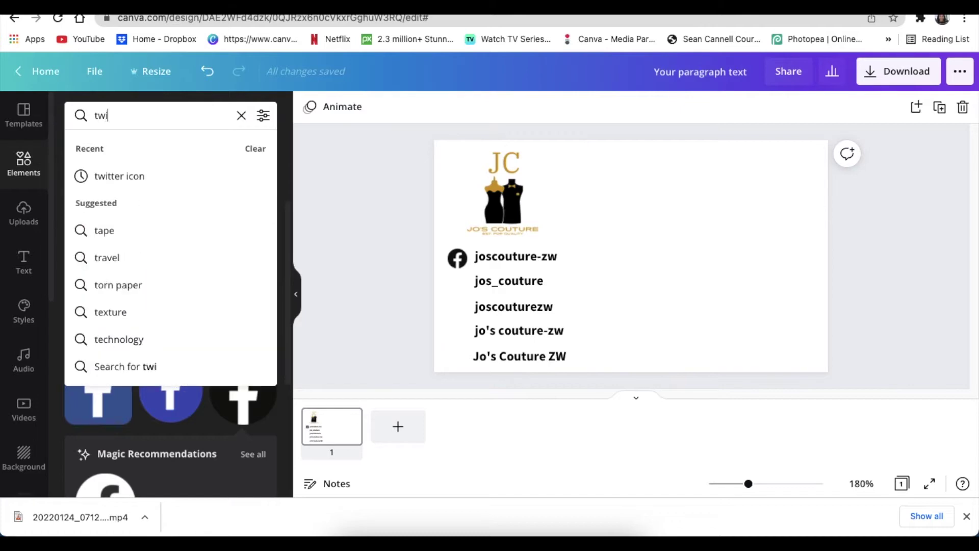
key(Return)
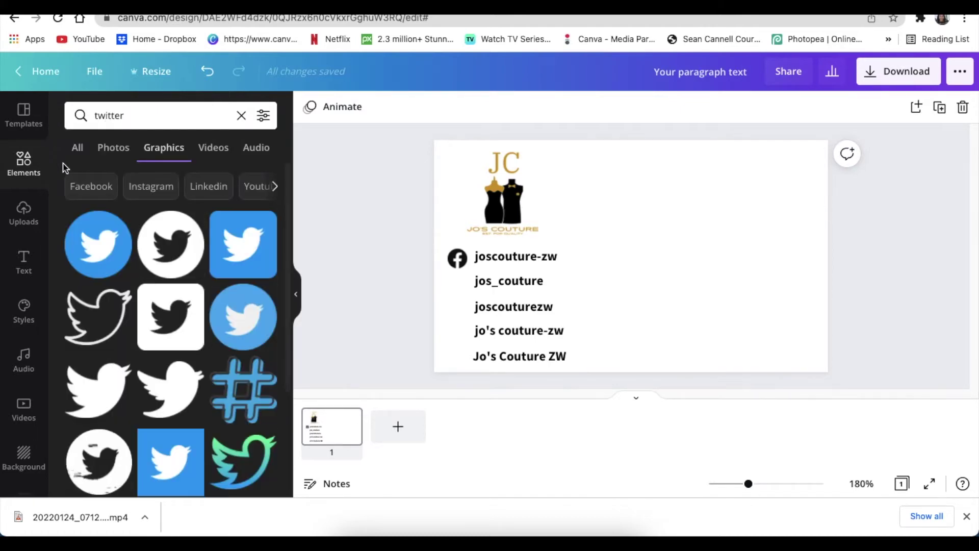
click(171, 314)
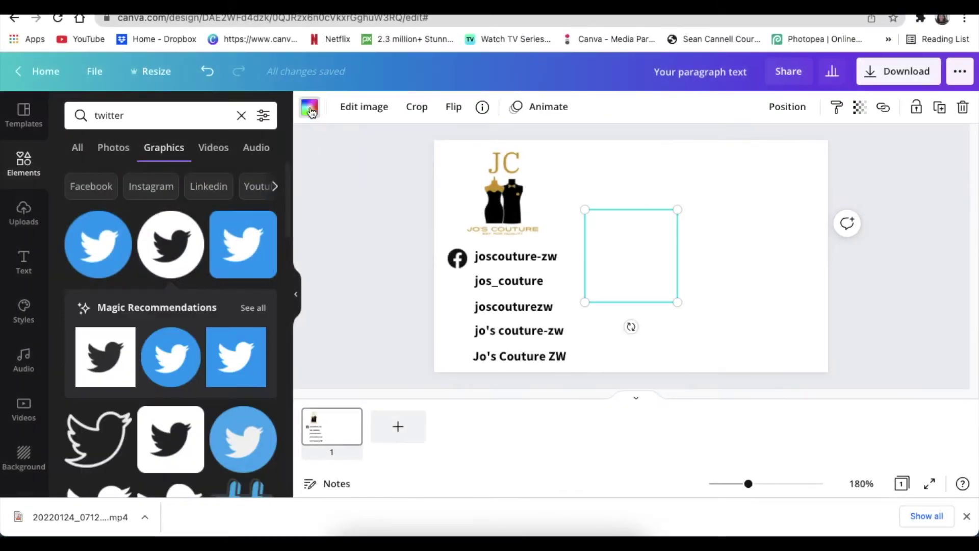
drag(678, 302, 599, 226)
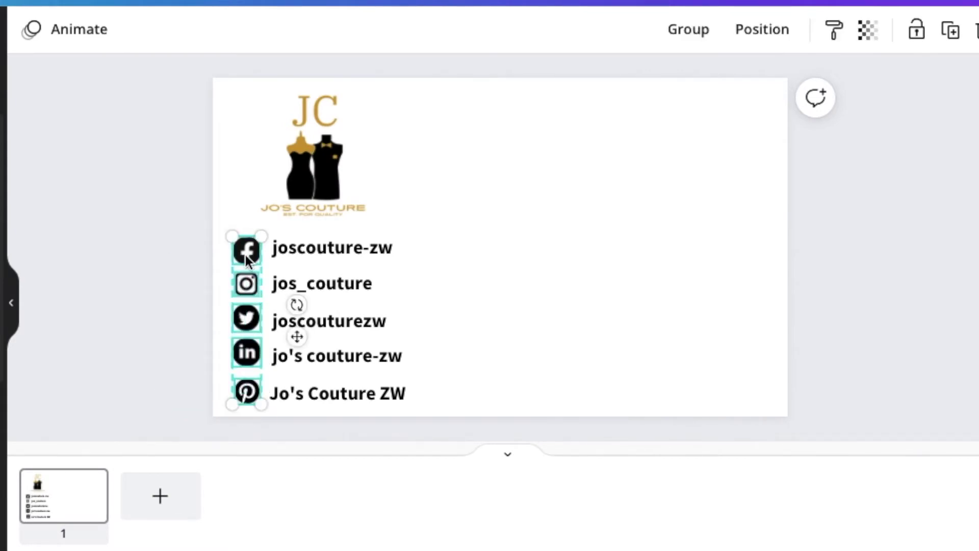
Align the social icons along their left edges in one column
click(772, 37)
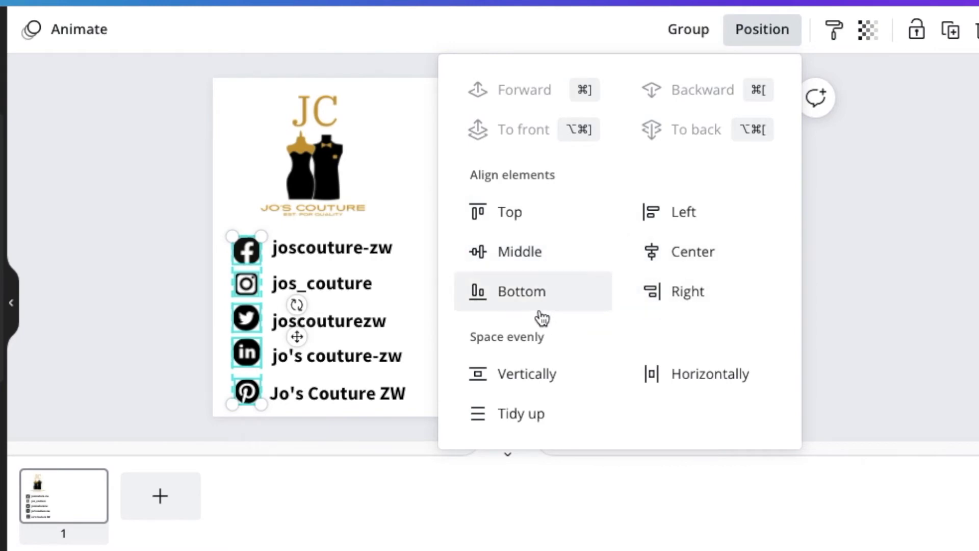
click(651, 214)
click(857, 302)
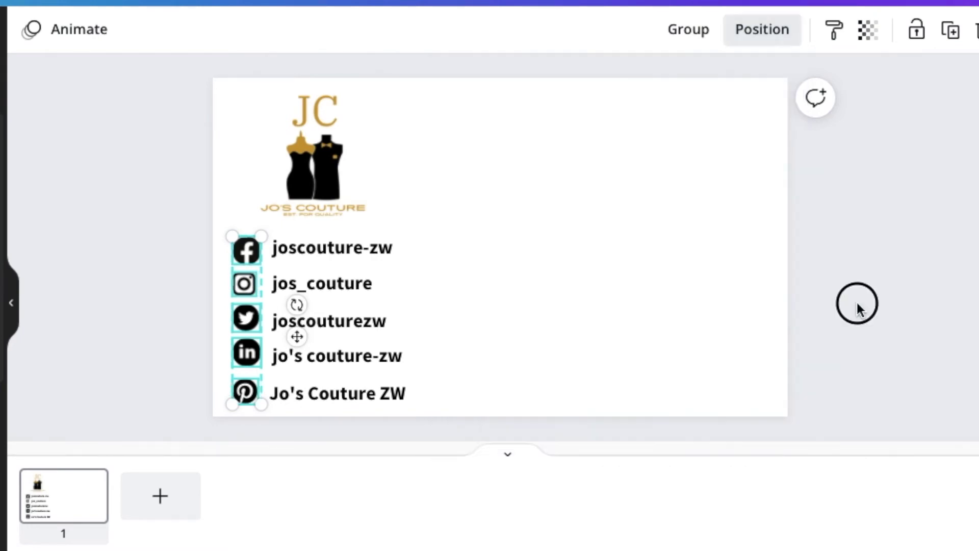
click(590, 301)
click(148, 170)
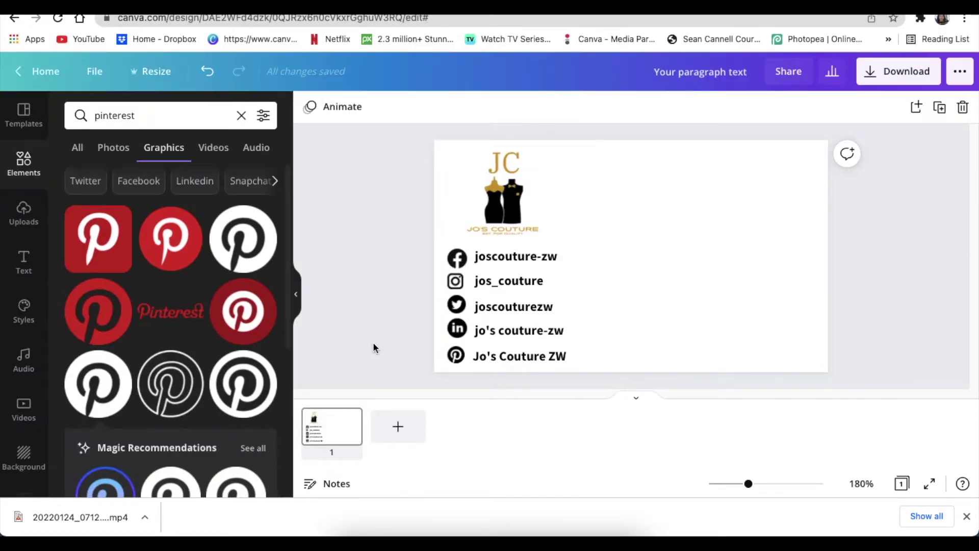
Add a square shape and enlarge it to fill the card's right side
click(24, 164)
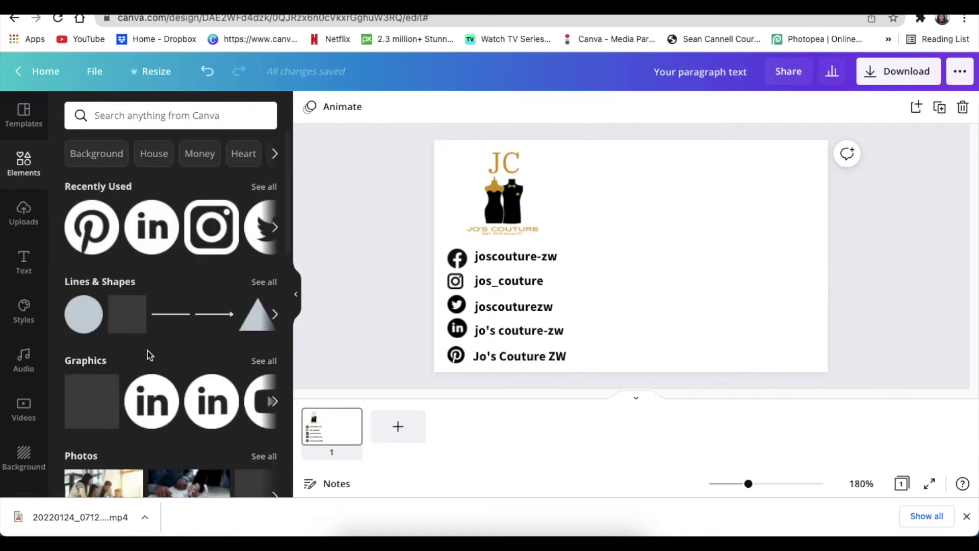
click(119, 312)
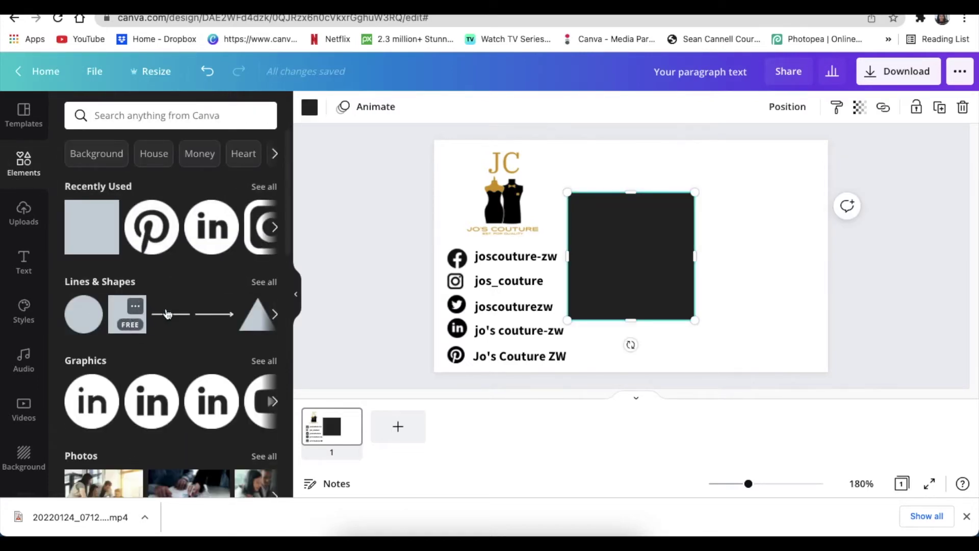
drag(652, 263, 686, 236)
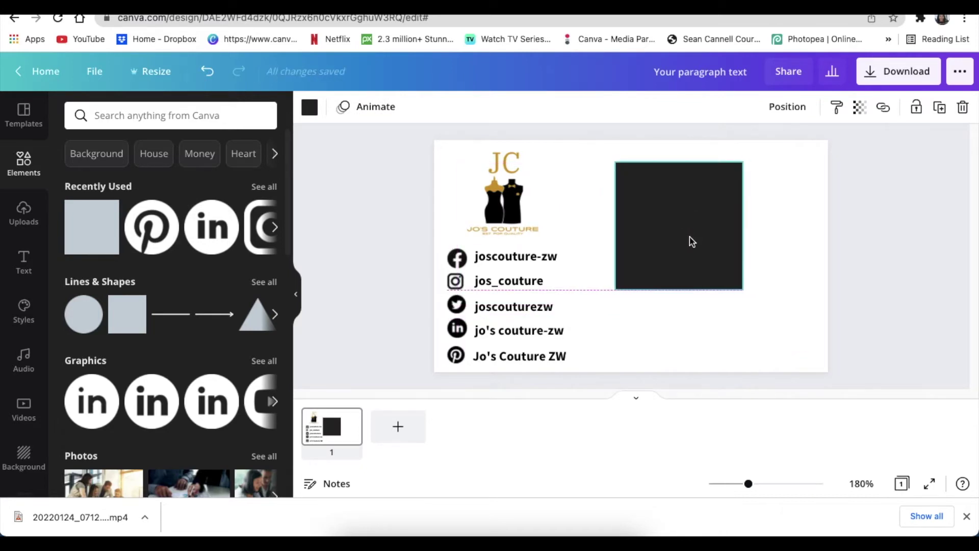
drag(744, 290, 800, 345)
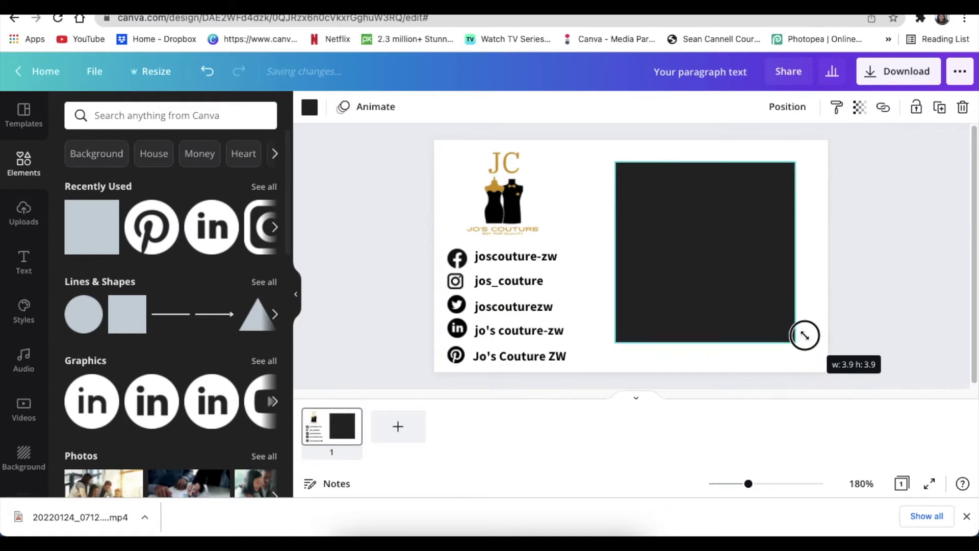
key(Right)
click(752, 278)
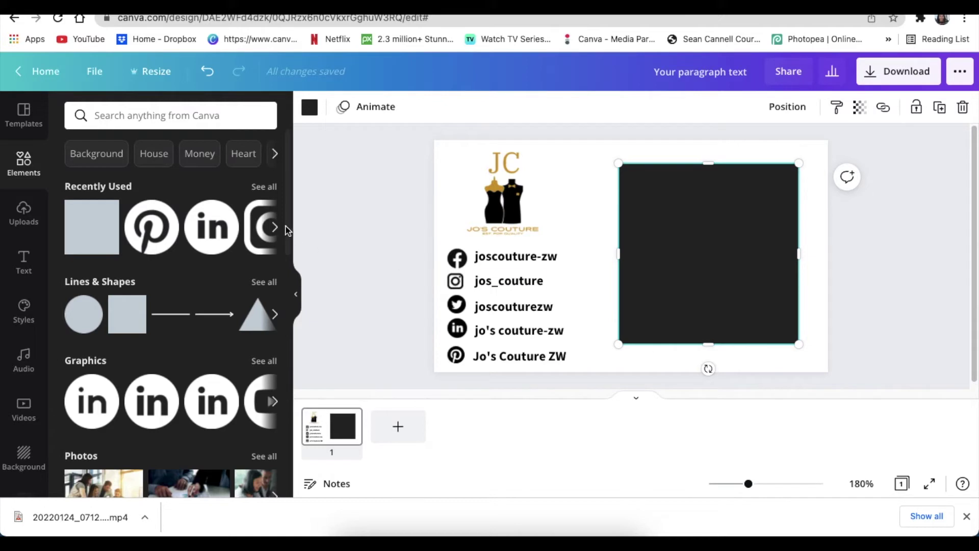
click(310, 109)
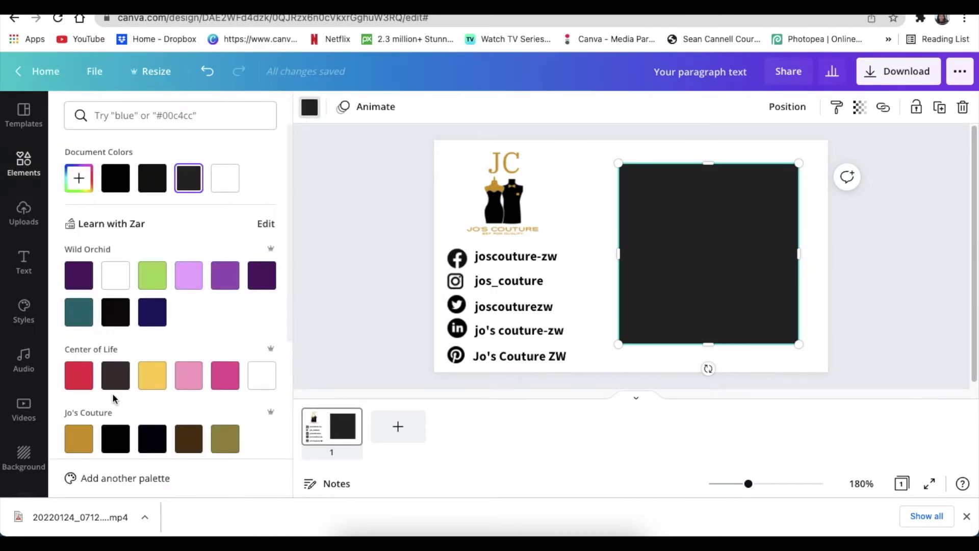
Fill the square panel with the gold swatch from the Jo's Couture palette
scroll(114, 394, down, 3)
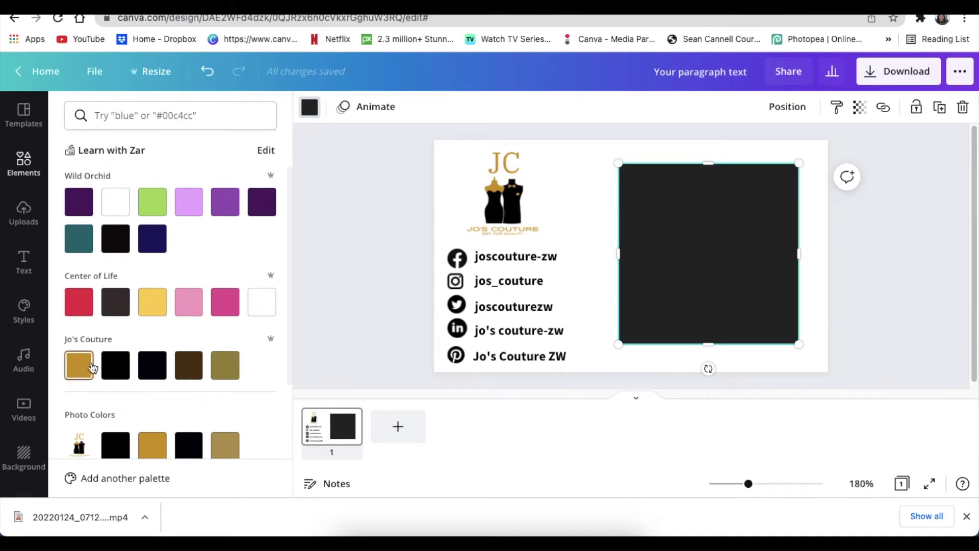
scroll(104, 352, down, 3)
scroll(110, 352, up, 5)
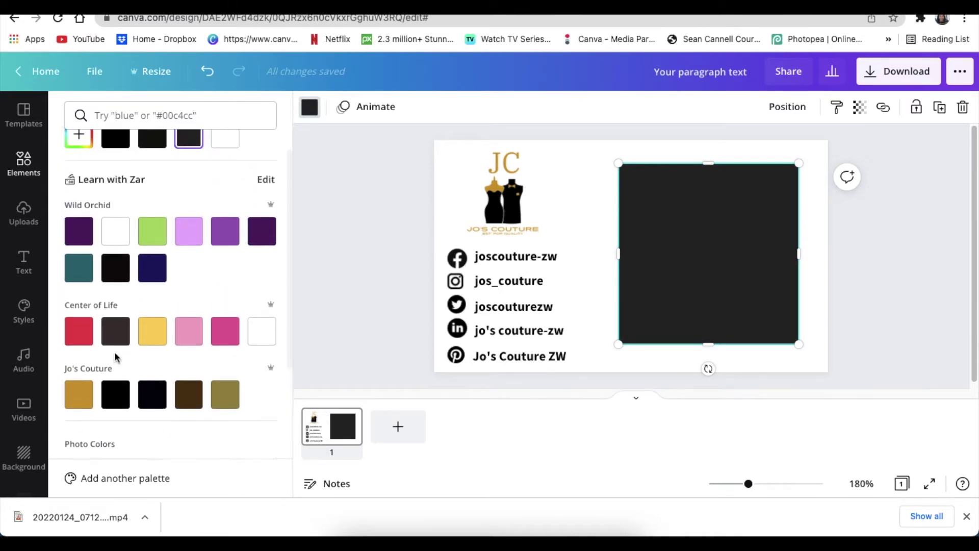
click(85, 399)
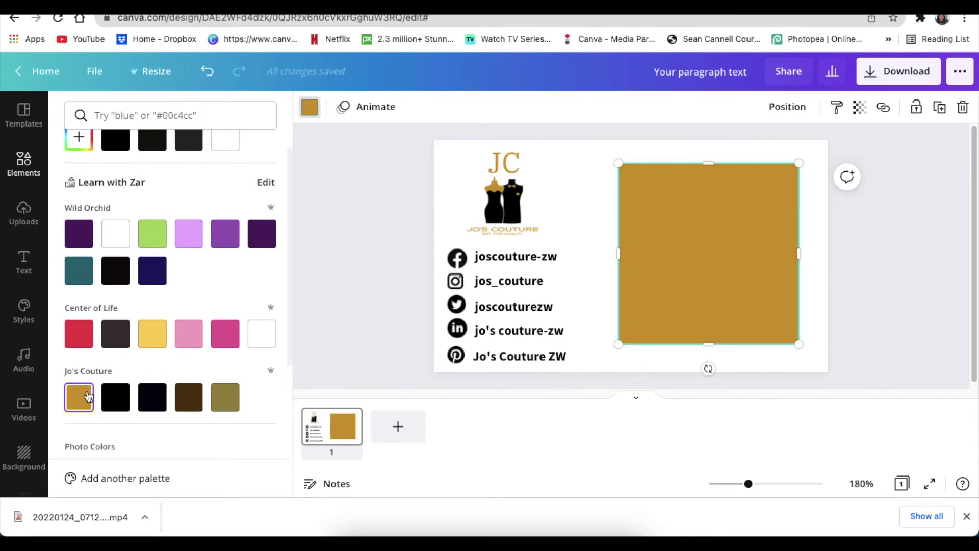
click(359, 267)
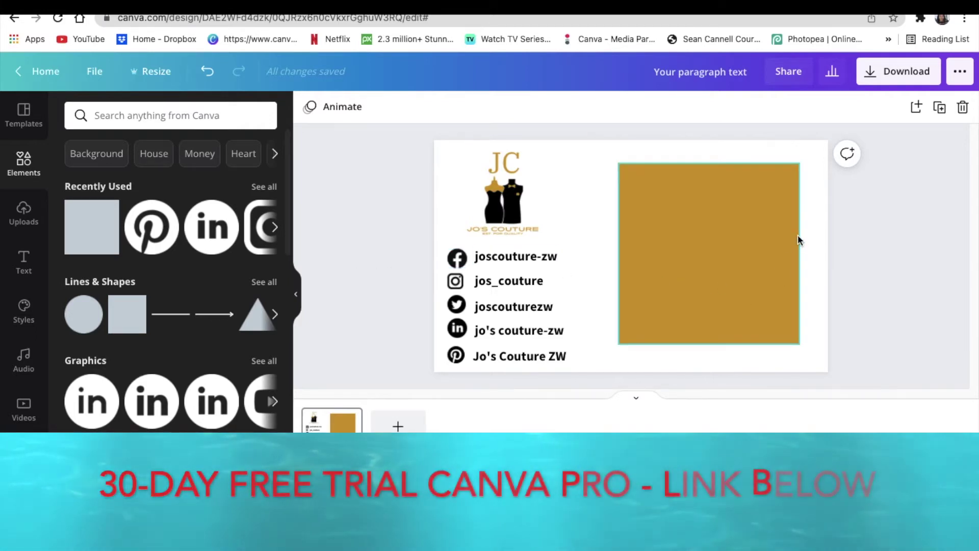
click(786, 247)
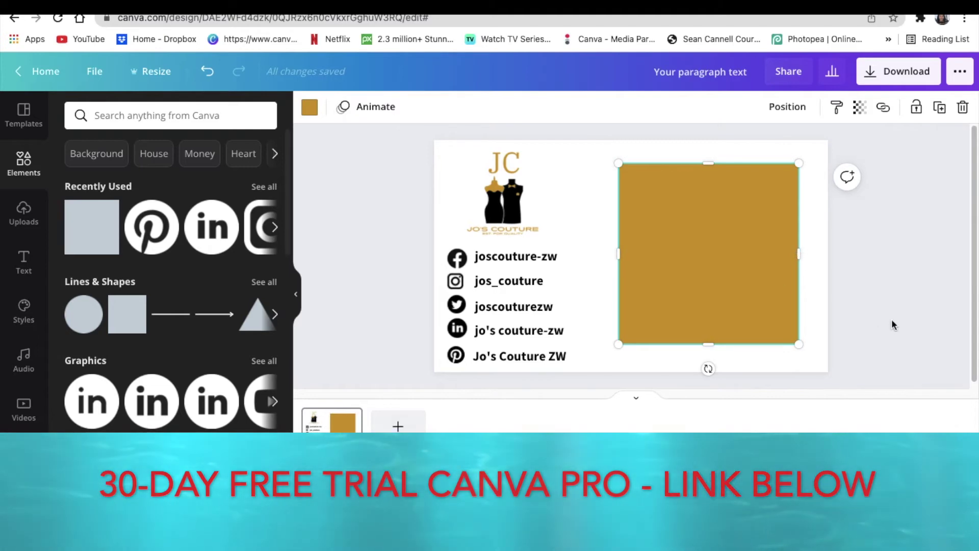
click(867, 331)
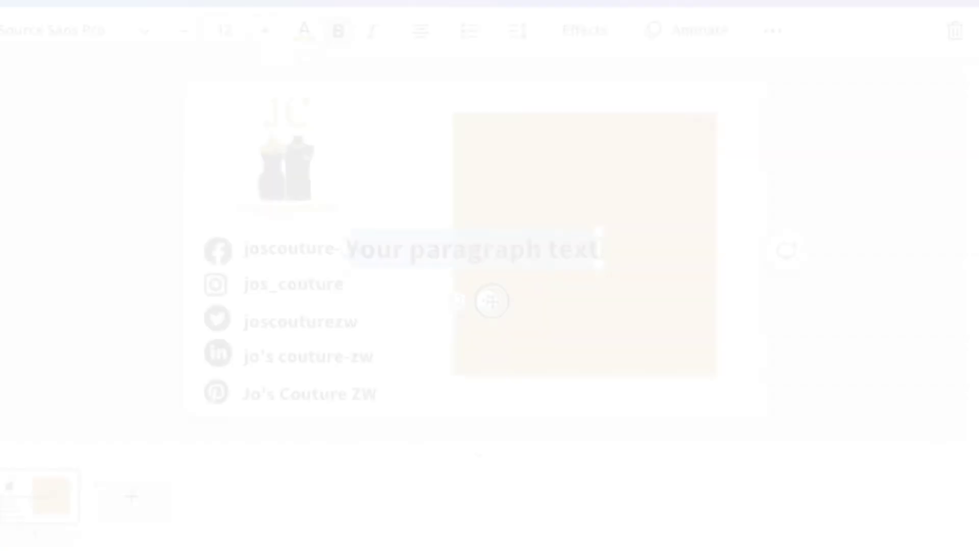
Type the business phone number at size 8 and a duplicated line with the shop address
drag(649, 296, 729, 236)
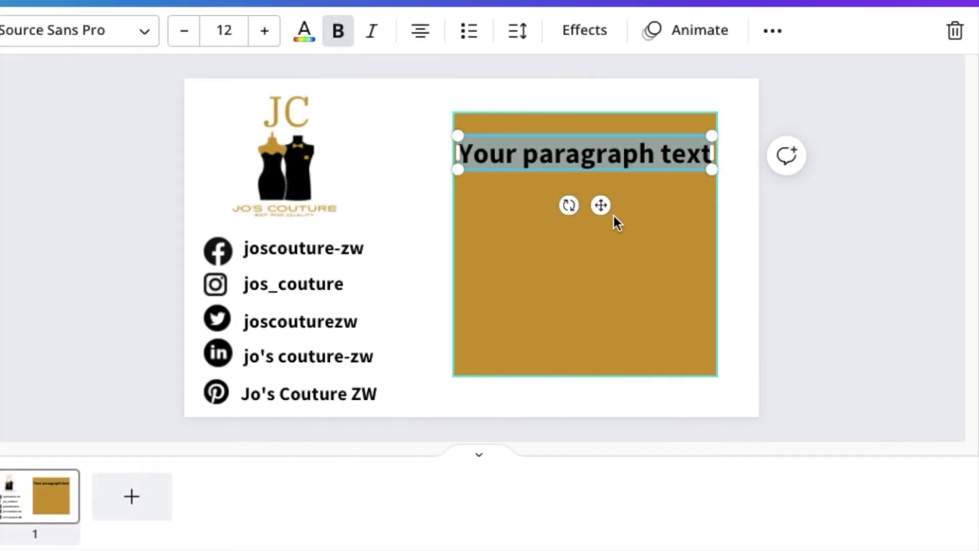
key(ctrl+shift+comma)
key(ctrl+shift+comma)
key(ctrl+shift+comma)
key(ctrl+shift+comma)
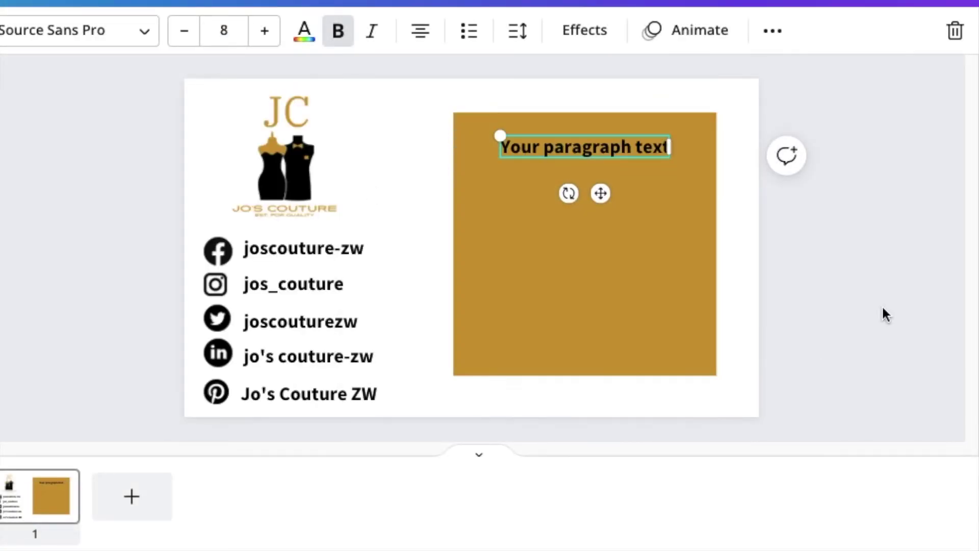
key(ctrl+d)
double_click(599, 186)
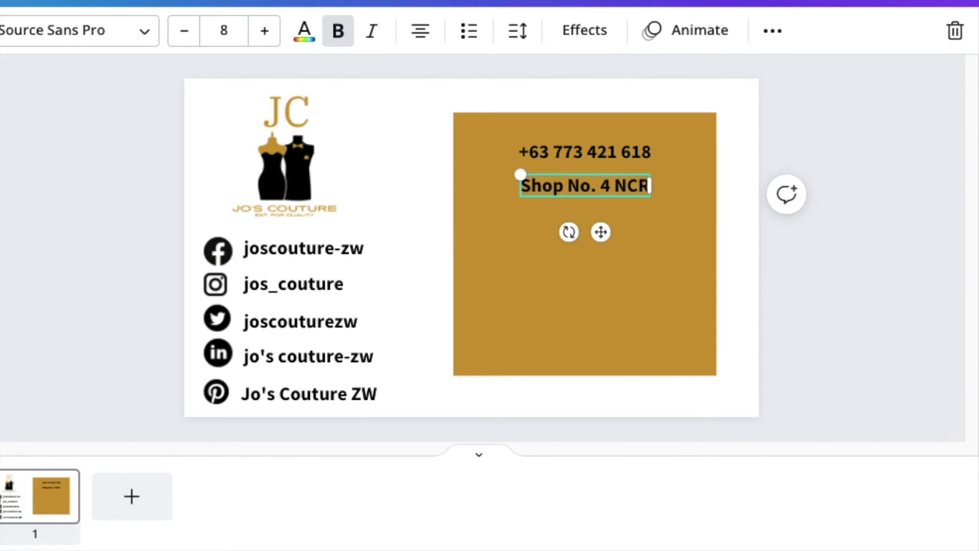
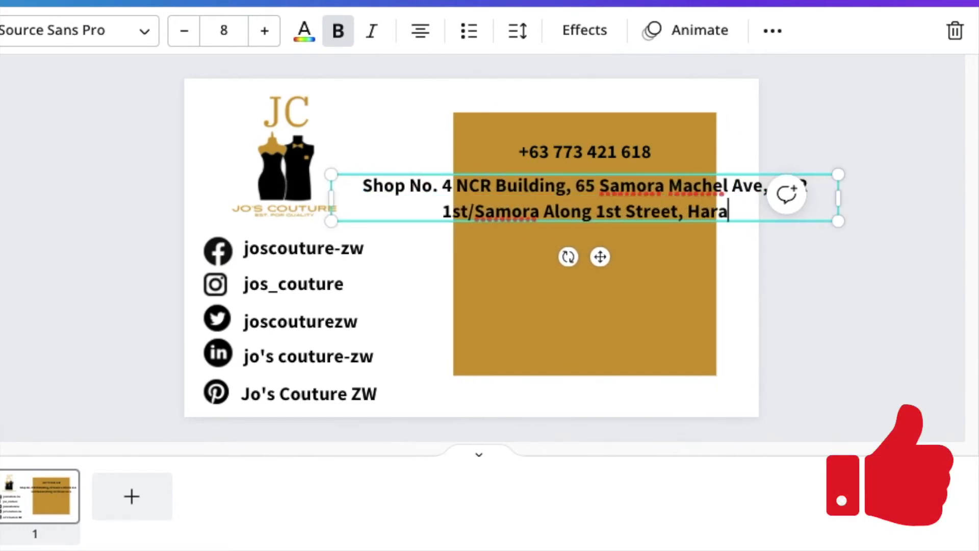
Wrap and arrange the lines in the gold panel, adding the business e-mail line
drag(837, 198, 601, 200)
drag(510, 224, 633, 219)
drag(607, 158, 666, 132)
key(ctrl+d)
drag(633, 196, 633, 241)
drag(569, 152, 595, 189)
double_click(595, 188)
click(600, 265)
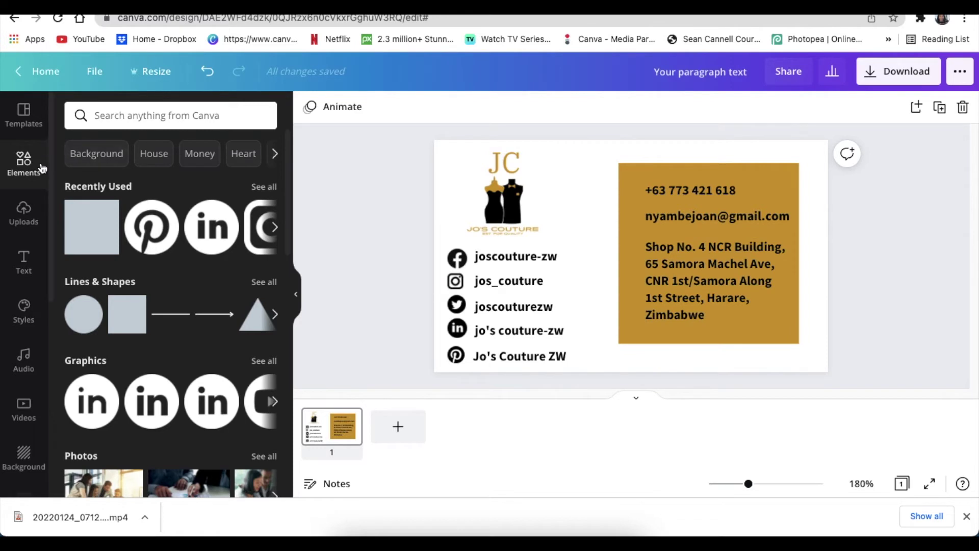
Add a WhatsApp icon beside the phone number
click(24, 163)
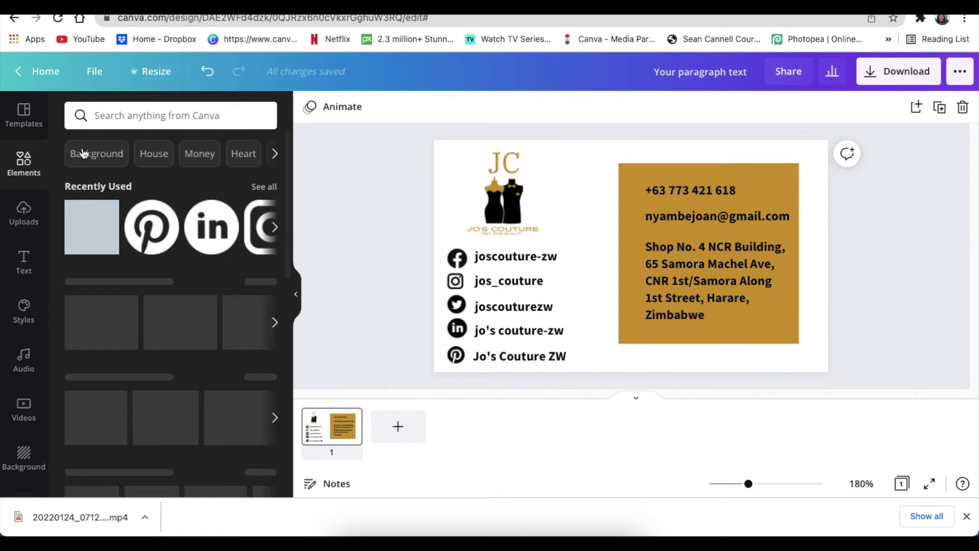
click(143, 115)
text(whats)
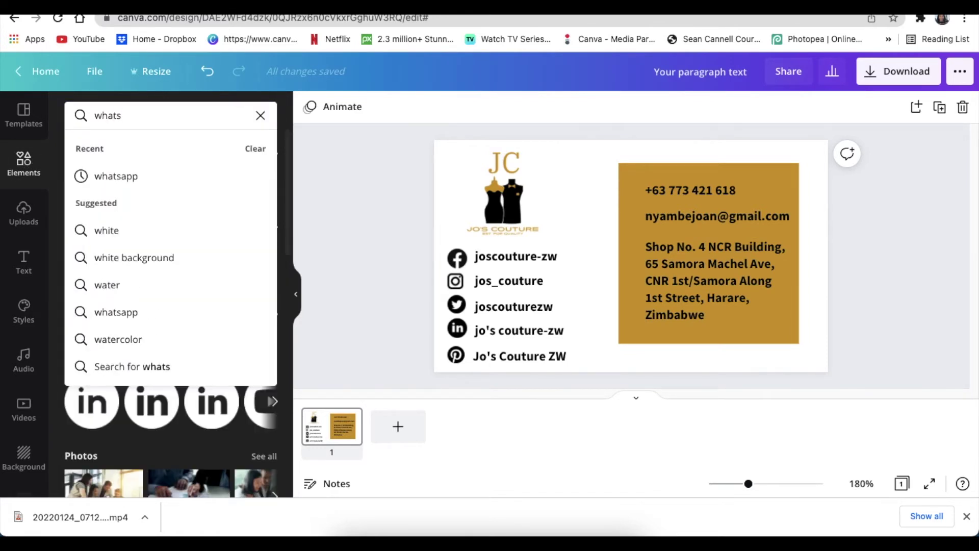
click(115, 312)
click(99, 241)
Add an envelope icon by the e-mail line and a location pin by the address
click(143, 115)
text(email icon)
click(98, 240)
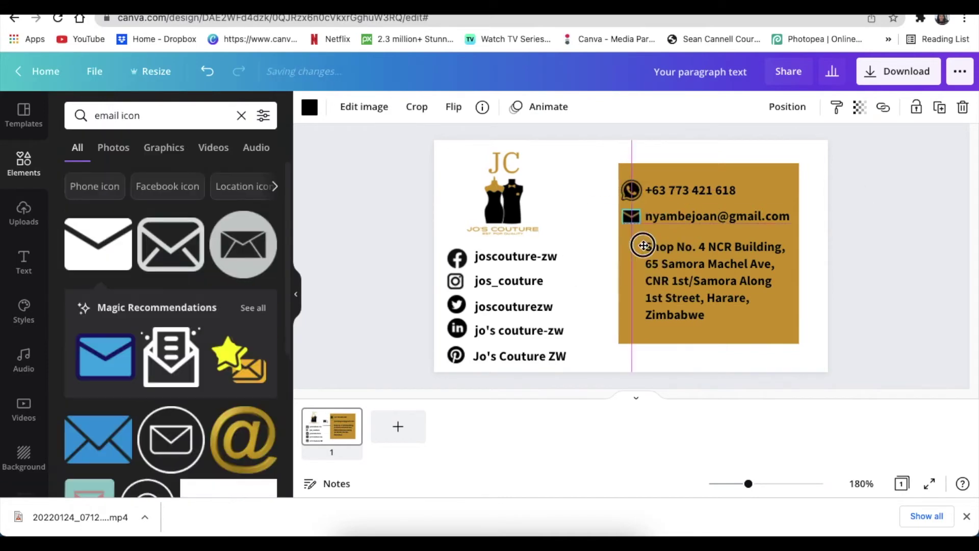
text(address)
click(97, 244)
drag(598, 256, 592, 263)
drag(611, 227, 631, 255)
click(848, 342)
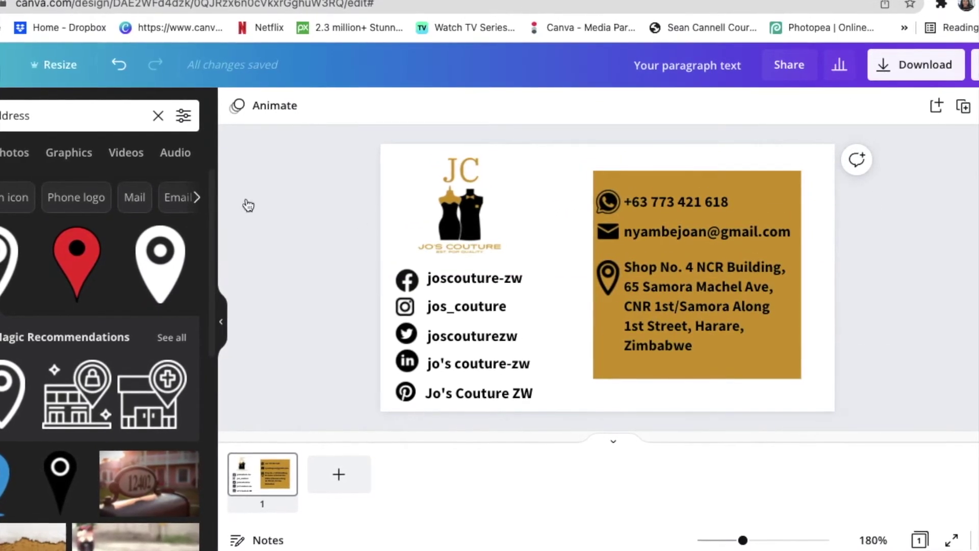
Enlarge the JC logo slightly from its corner
click(437, 214)
drag(517, 150, 519, 146)
click(374, 230)
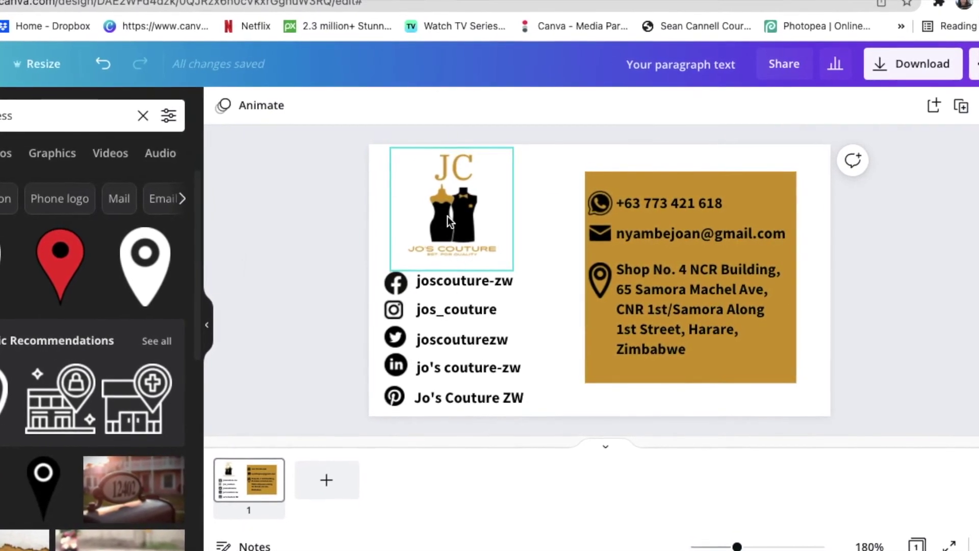
click(448, 215)
click(307, 229)
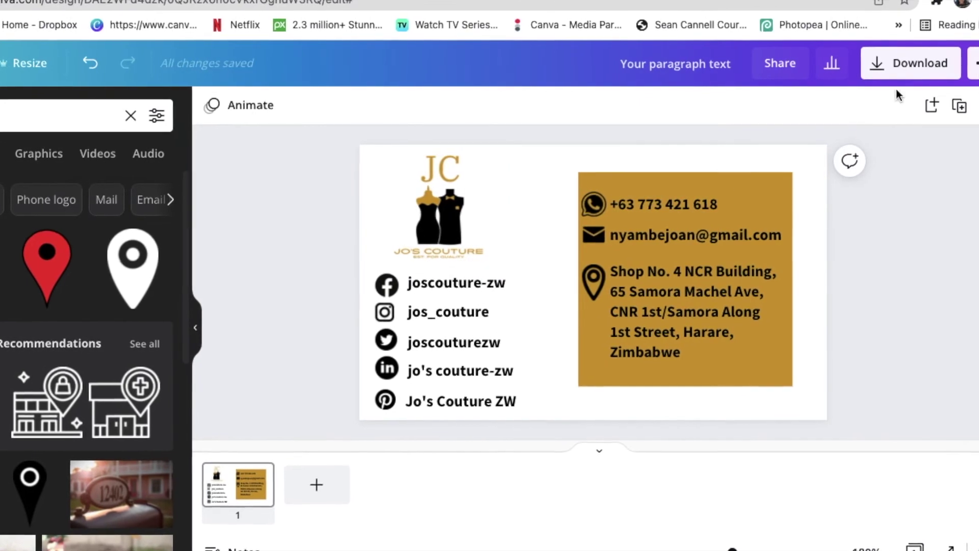
Download the card as a PNG with a transparent background
click(912, 64)
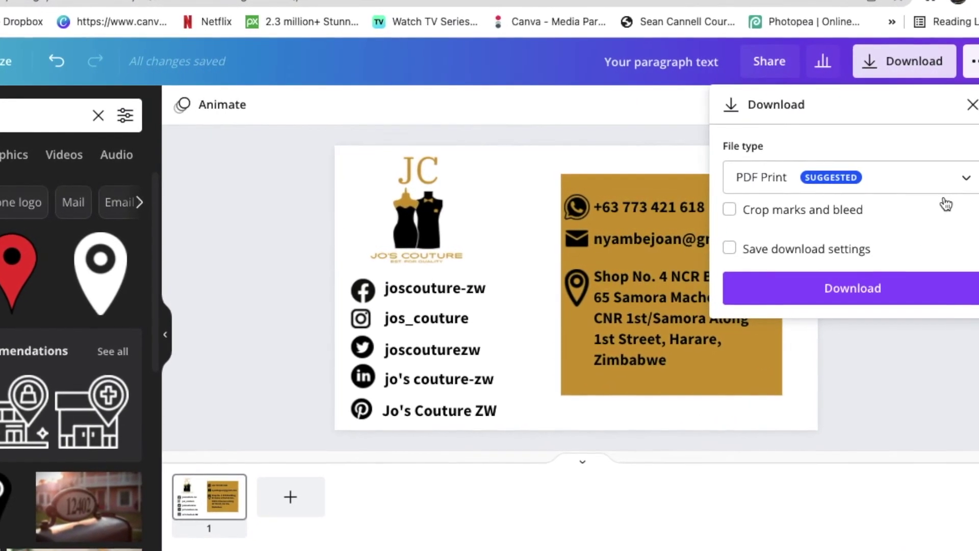
click(964, 178)
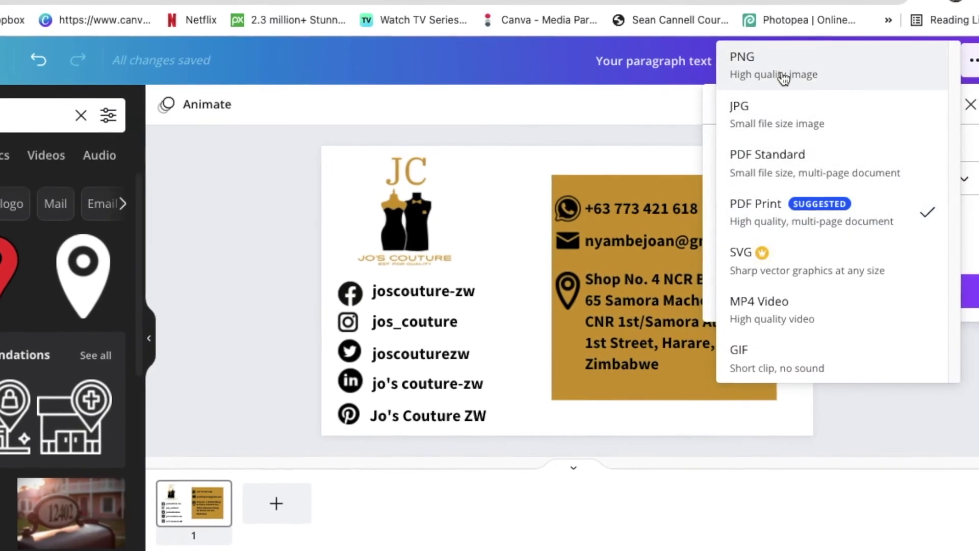
click(765, 65)
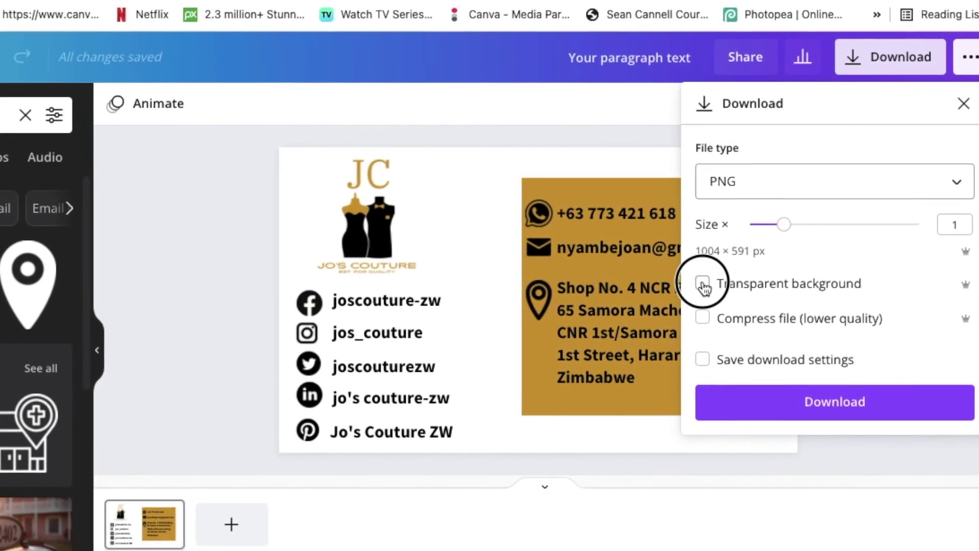
click(705, 285)
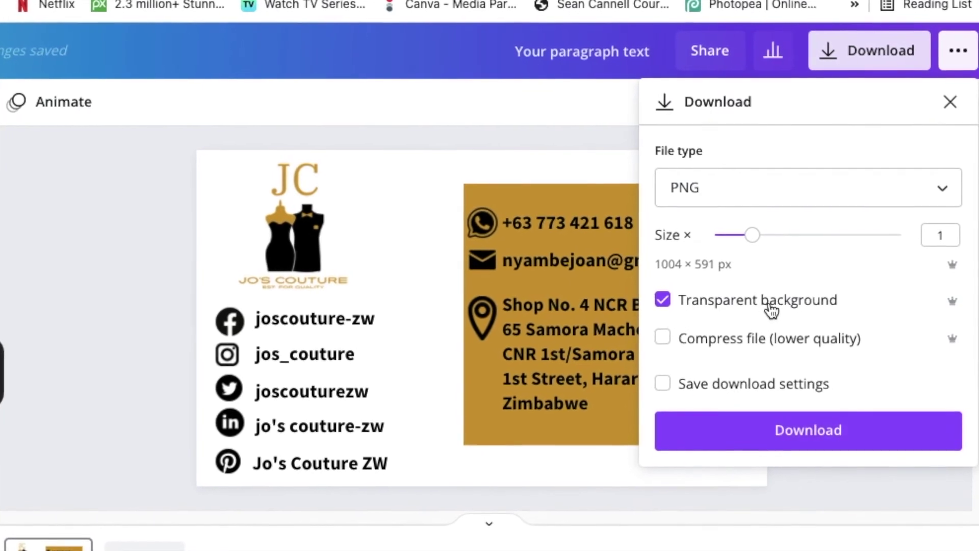
click(796, 440)
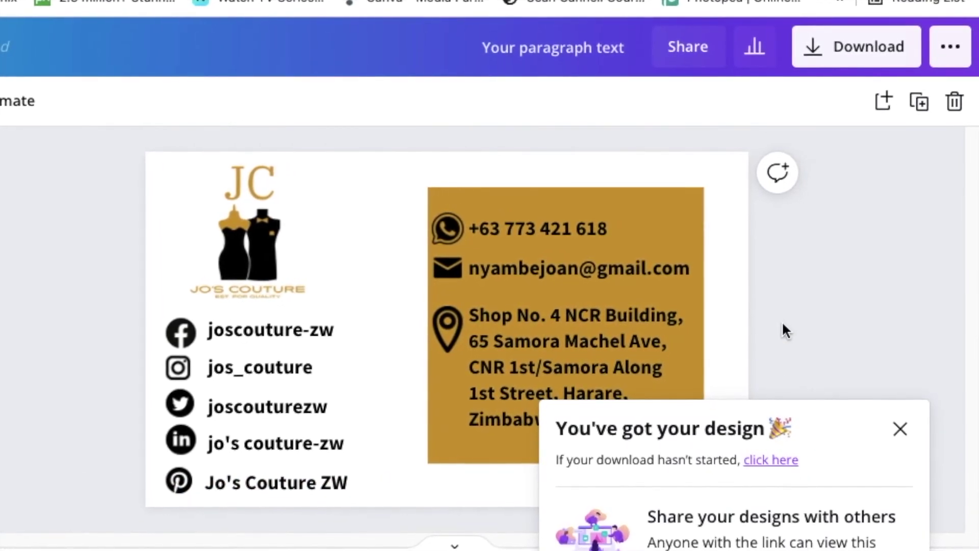
click(900, 437)
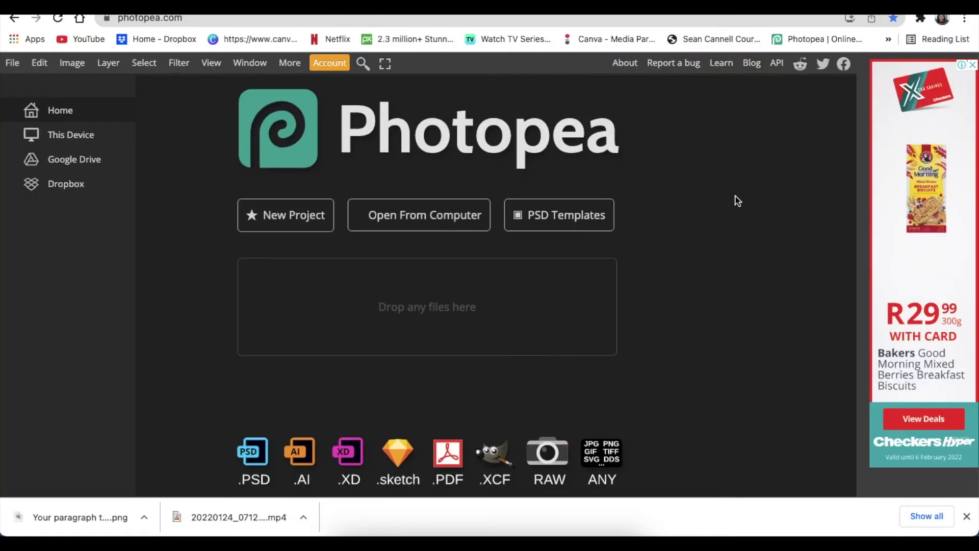
Start opening a file from the computer and browse from the home folder into 01. Design
click(412, 221)
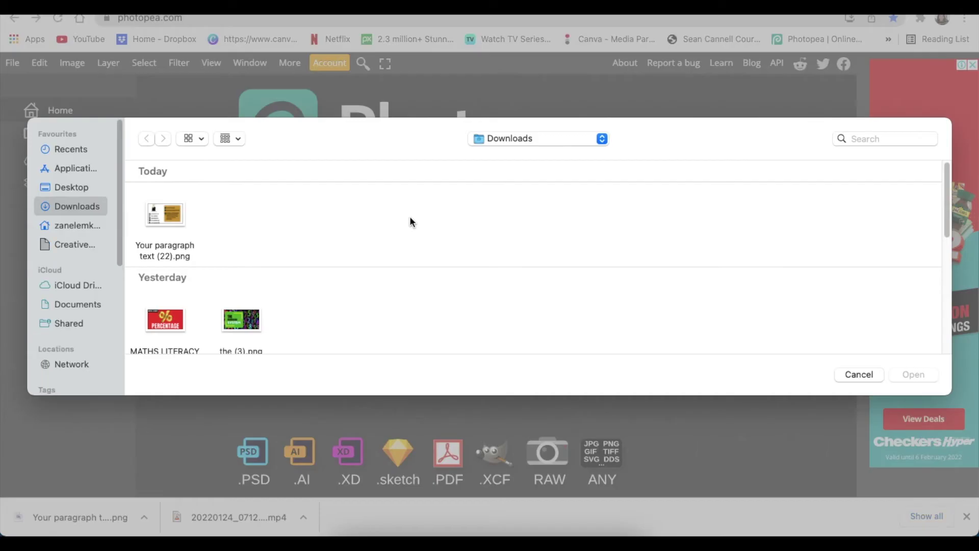
click(71, 227)
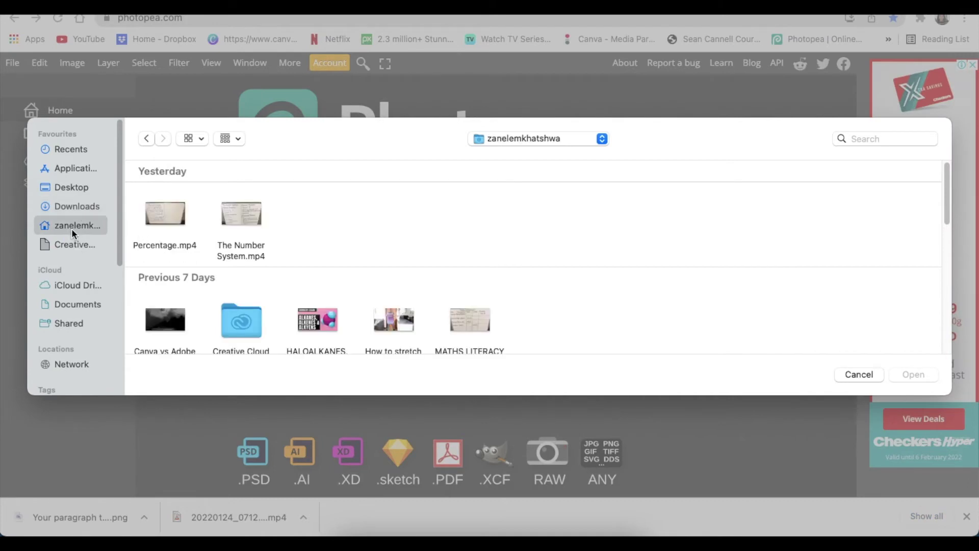
scroll(214, 254, down, 5)
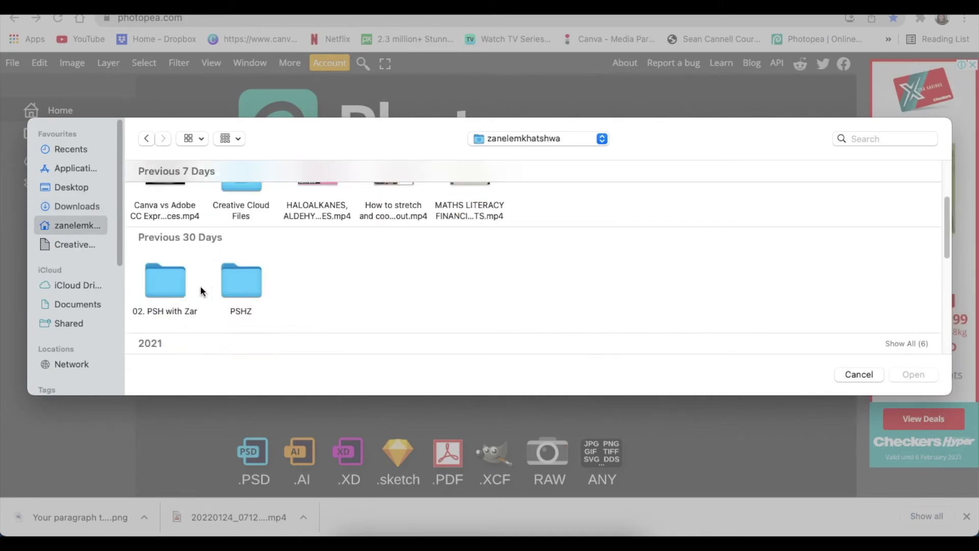
scroll(172, 261, down, 3)
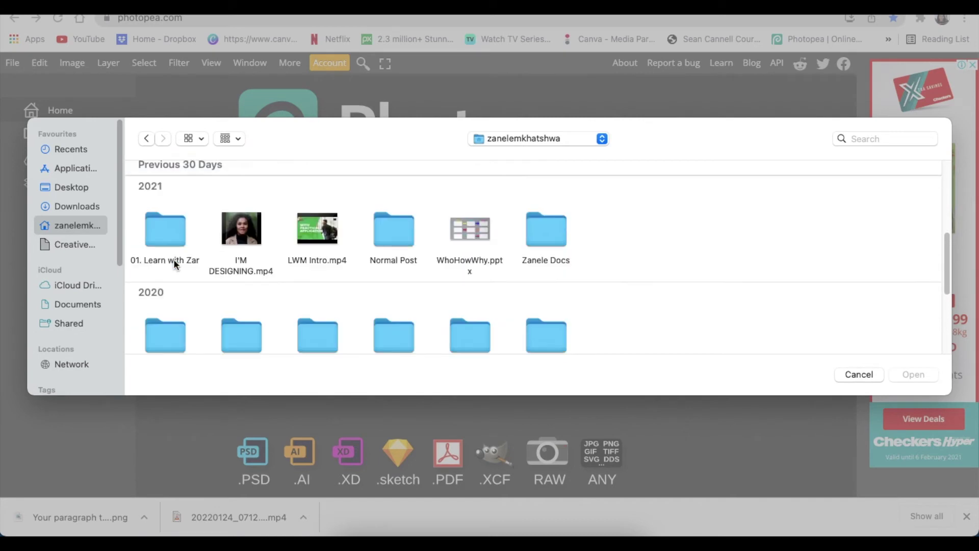
double_click(173, 259)
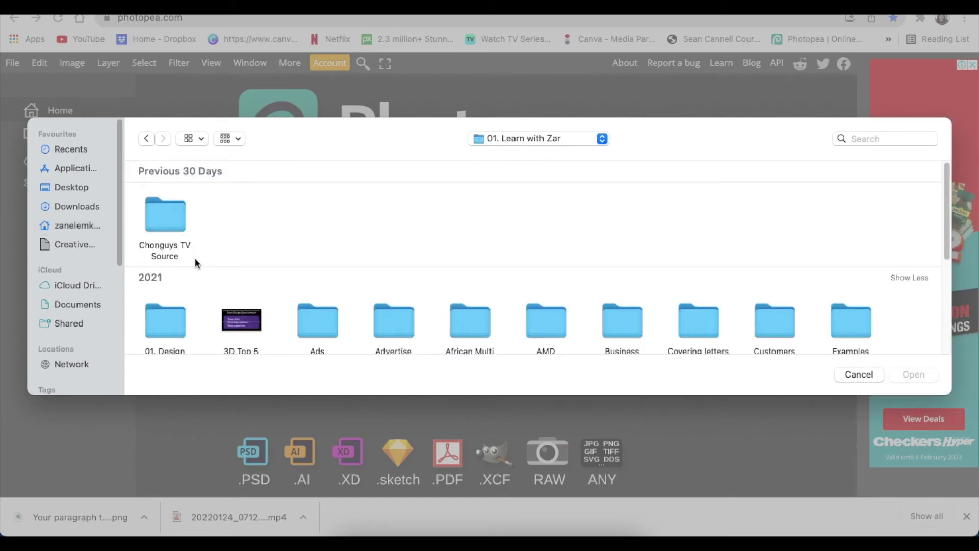
scroll(191, 266, down, 1)
scroll(175, 305, down, 1)
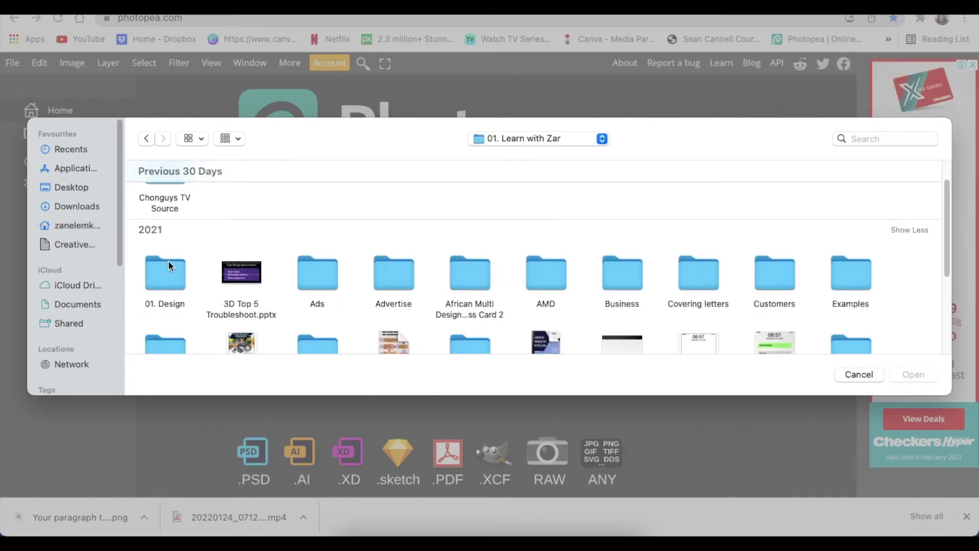
double_click(168, 283)
Open Paper Pressed PSD Logo Mockup.psd from the 01. Mock up > Paper-Pressed folder
scroll(184, 276, down, 1)
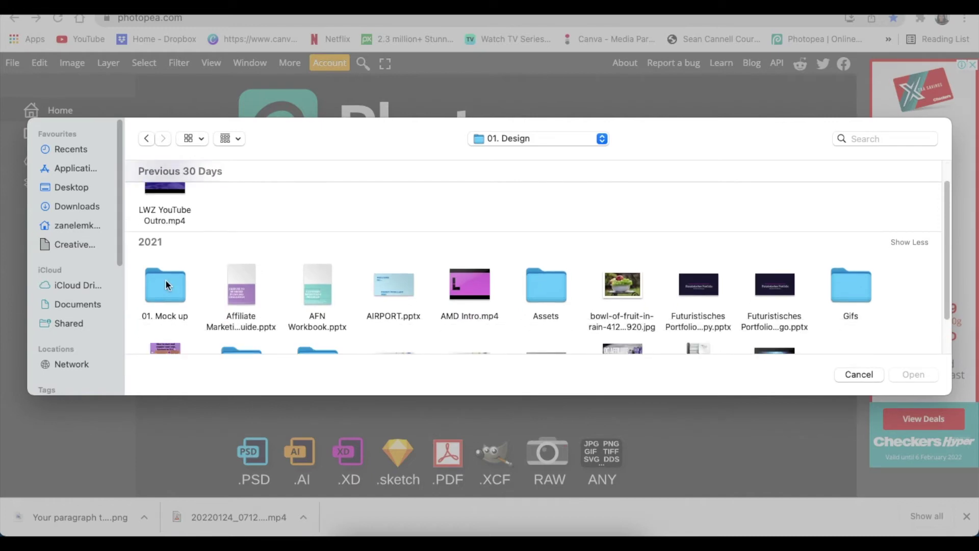
click(166, 287)
double_click(165, 287)
scroll(212, 271, down, 1)
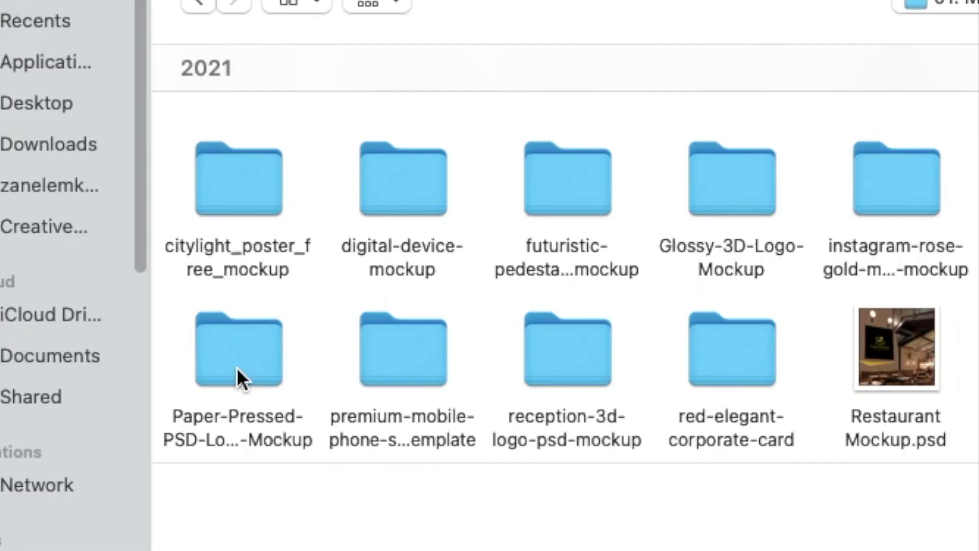
click(208, 349)
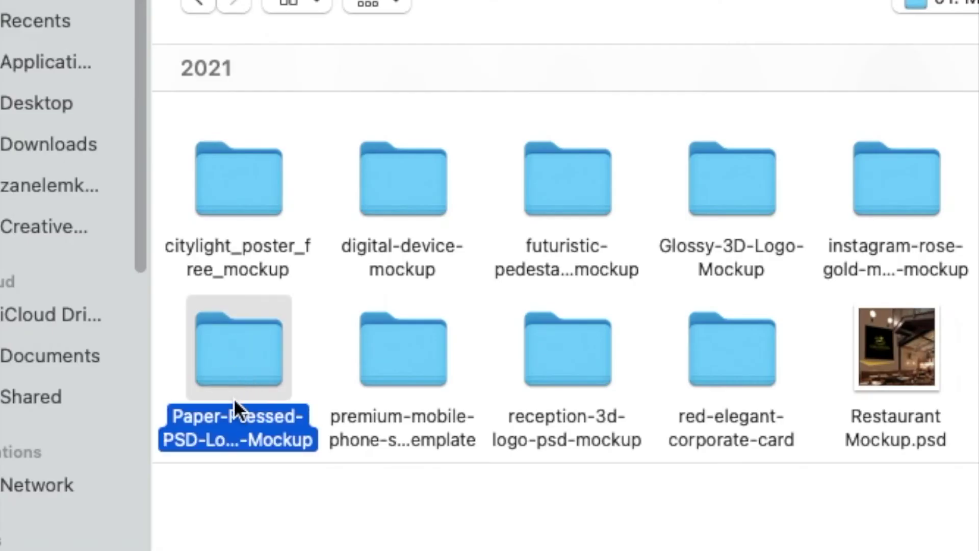
double_click(234, 359)
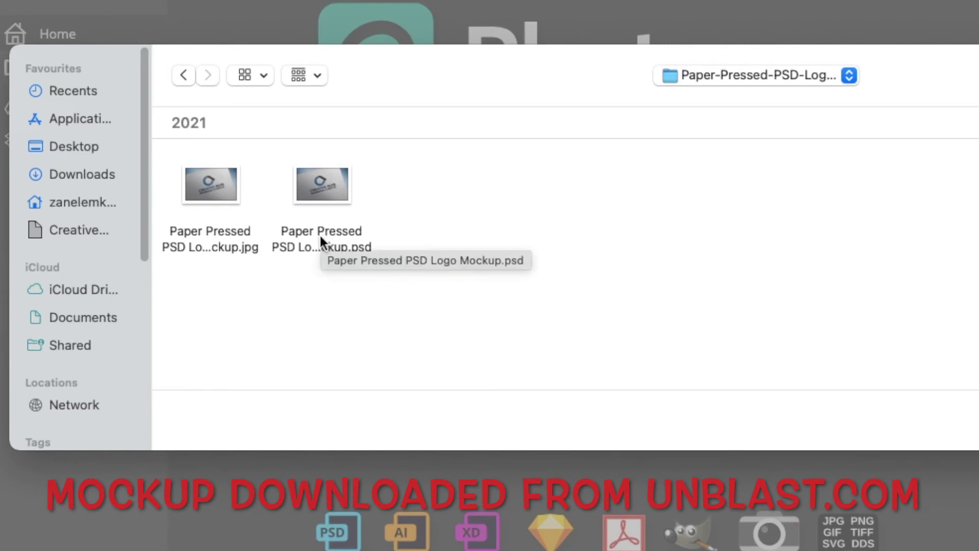
click(320, 237)
double_click(321, 239)
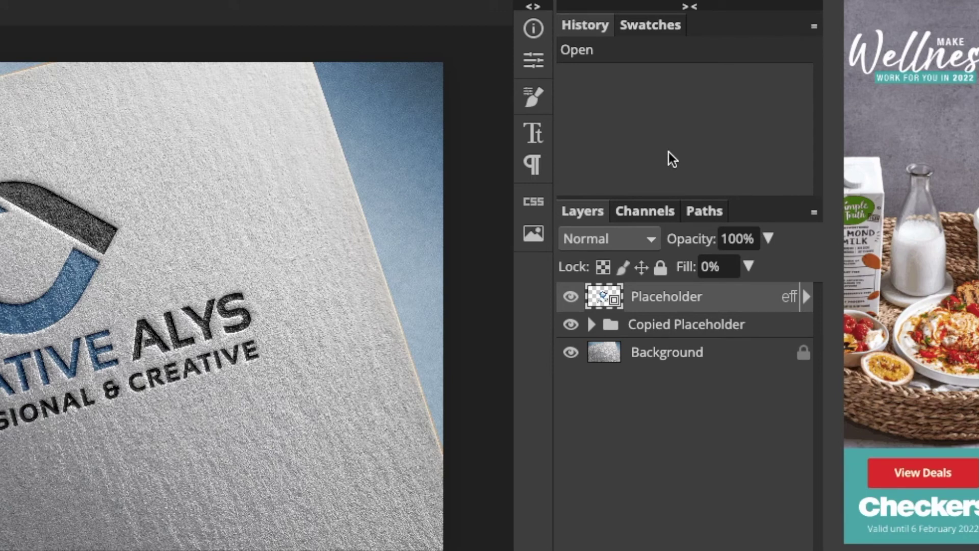
Edit the Placeholder smart object, hide the sample logo, and drop in the business card PNG
double_click(602, 298)
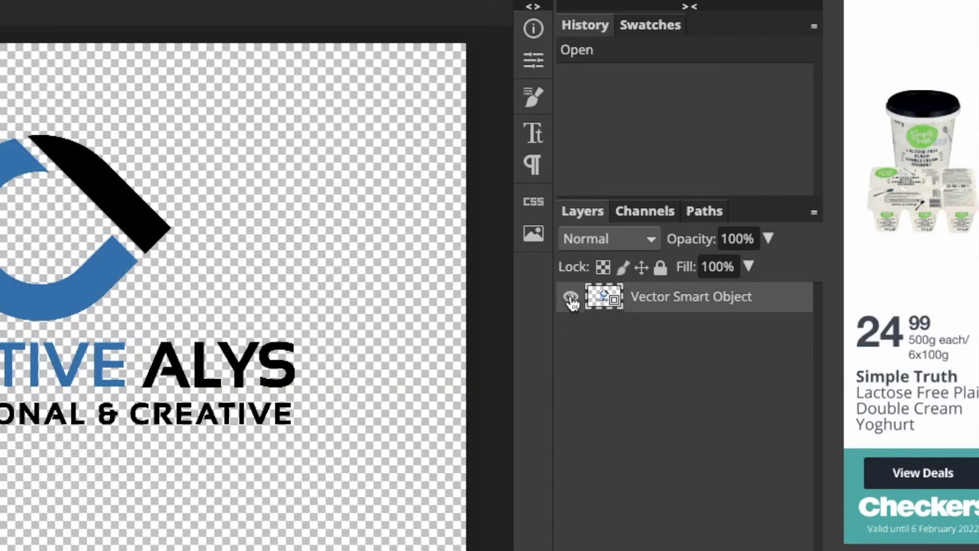
click(571, 297)
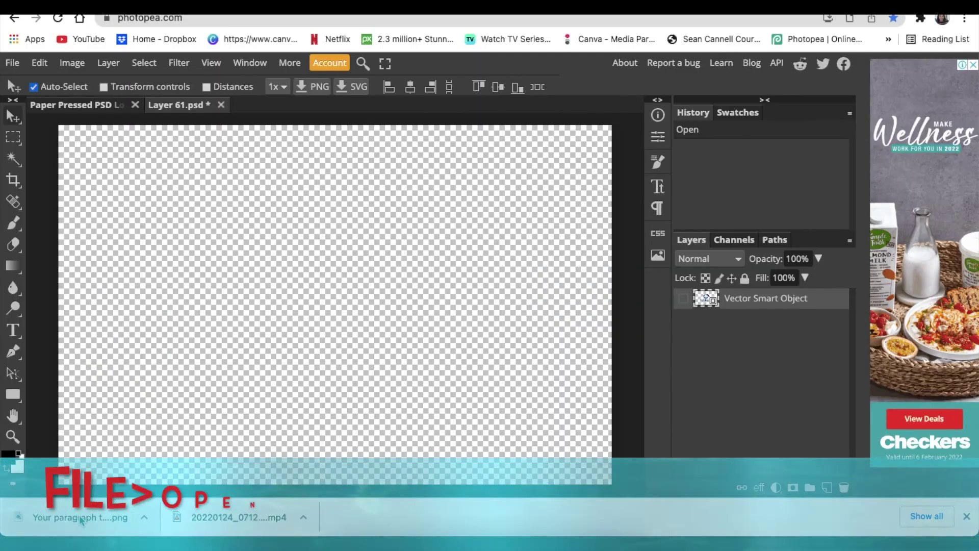
drag(69, 531, 201, 422)
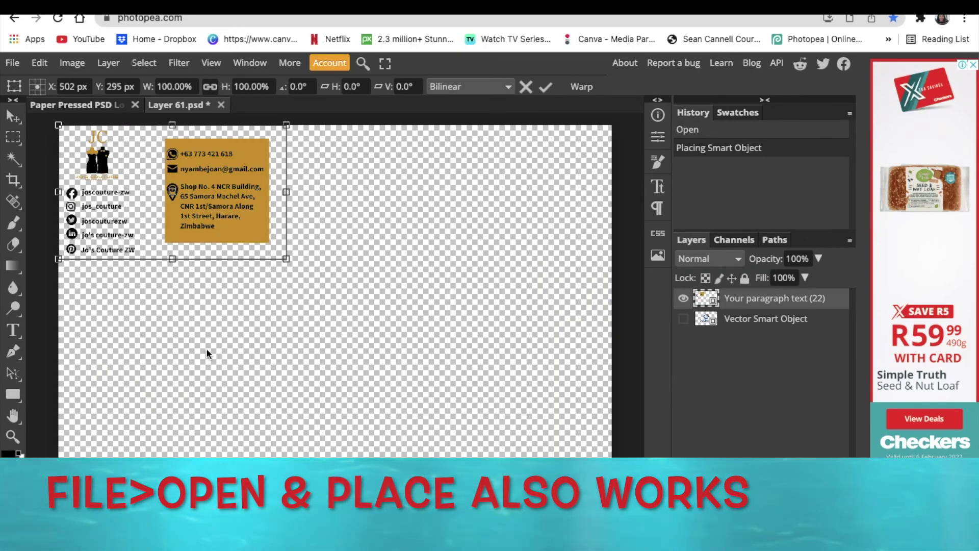
Scale the card up to about 237% and shift it down to fill the canvas
drag(284, 261, 599, 424)
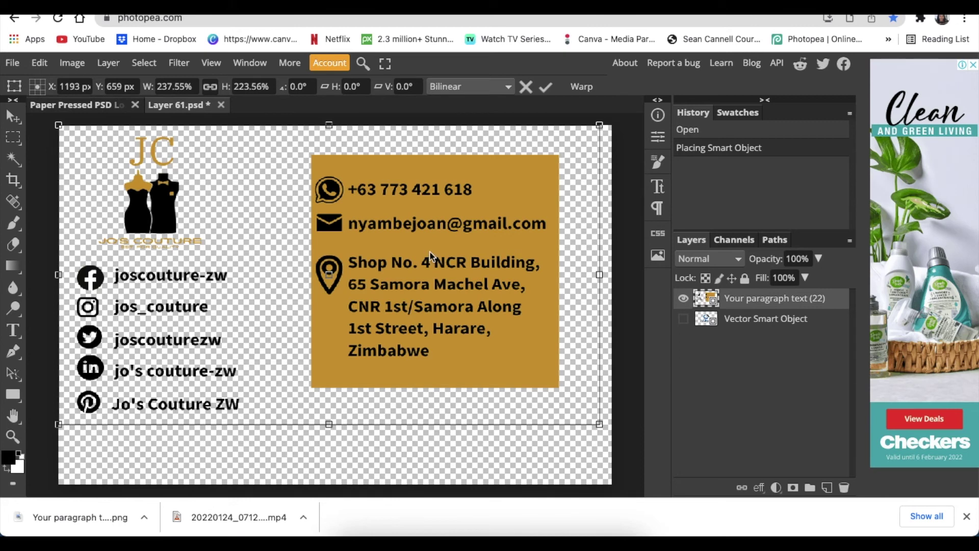
drag(429, 255, 437, 290)
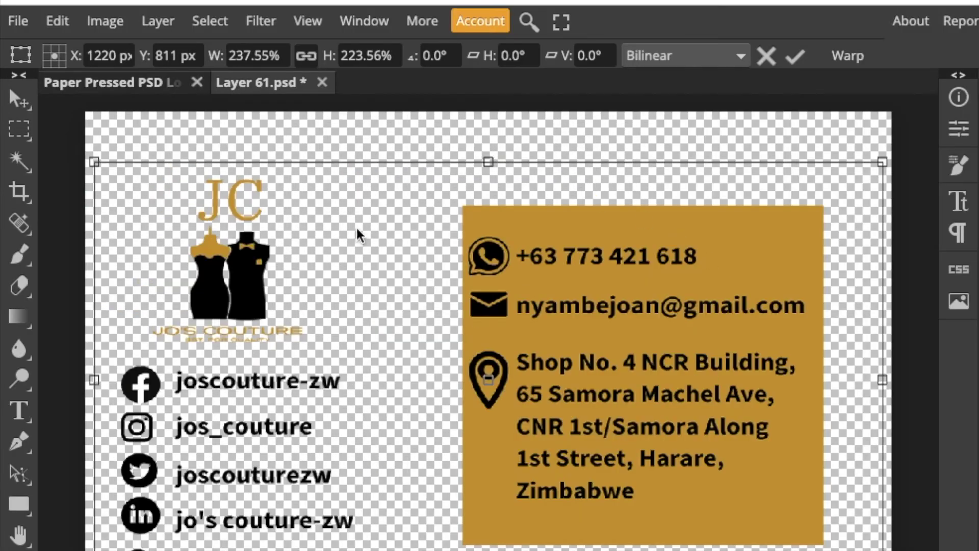
click(18, 21)
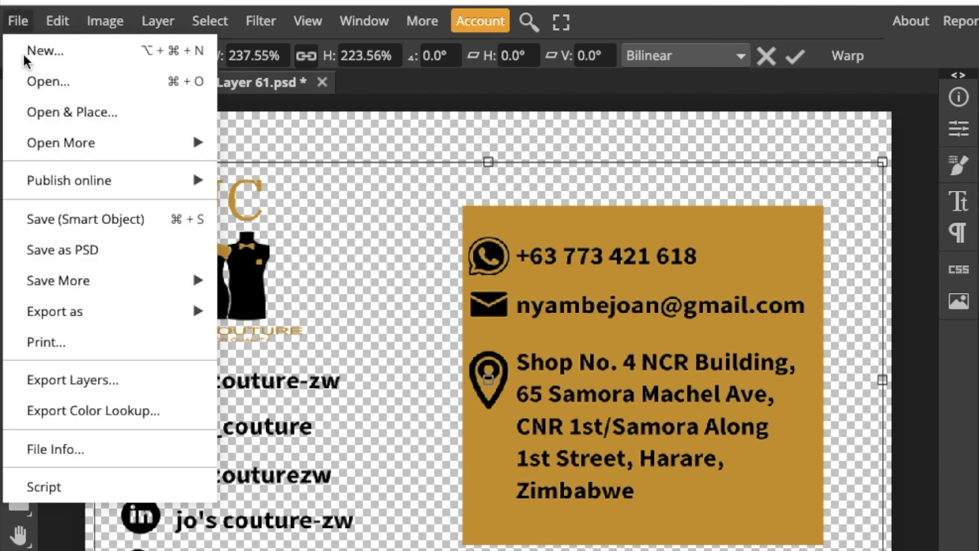
Save the Layer 61.psd smart object with the business card in place
click(80, 224)
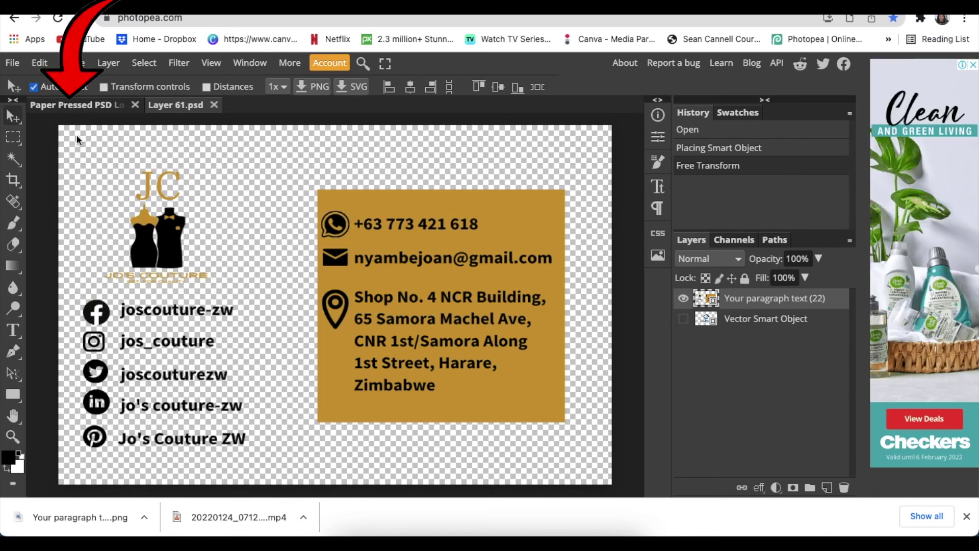
Return to the Paper Pressed mockup showing the card pressed into the textured paper
key(ctrl+s)
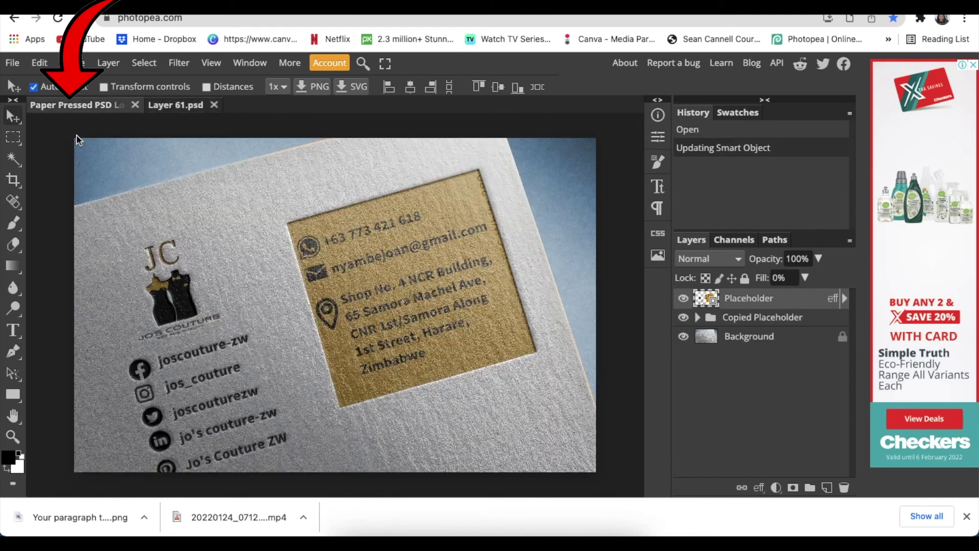